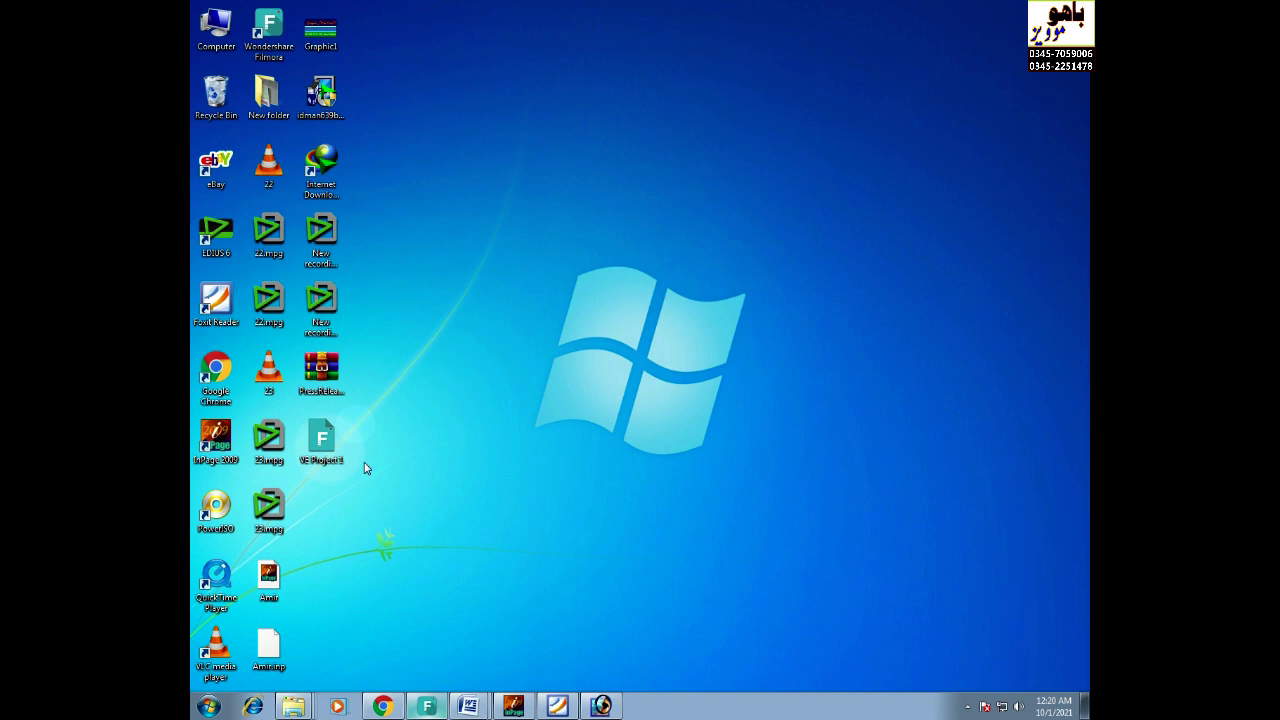
- Launch Chrome, search Google for 'join pak army' and open the joinpakarmy.gov.pk result
{"action": "left_click", "coordinate": [385, 707]}
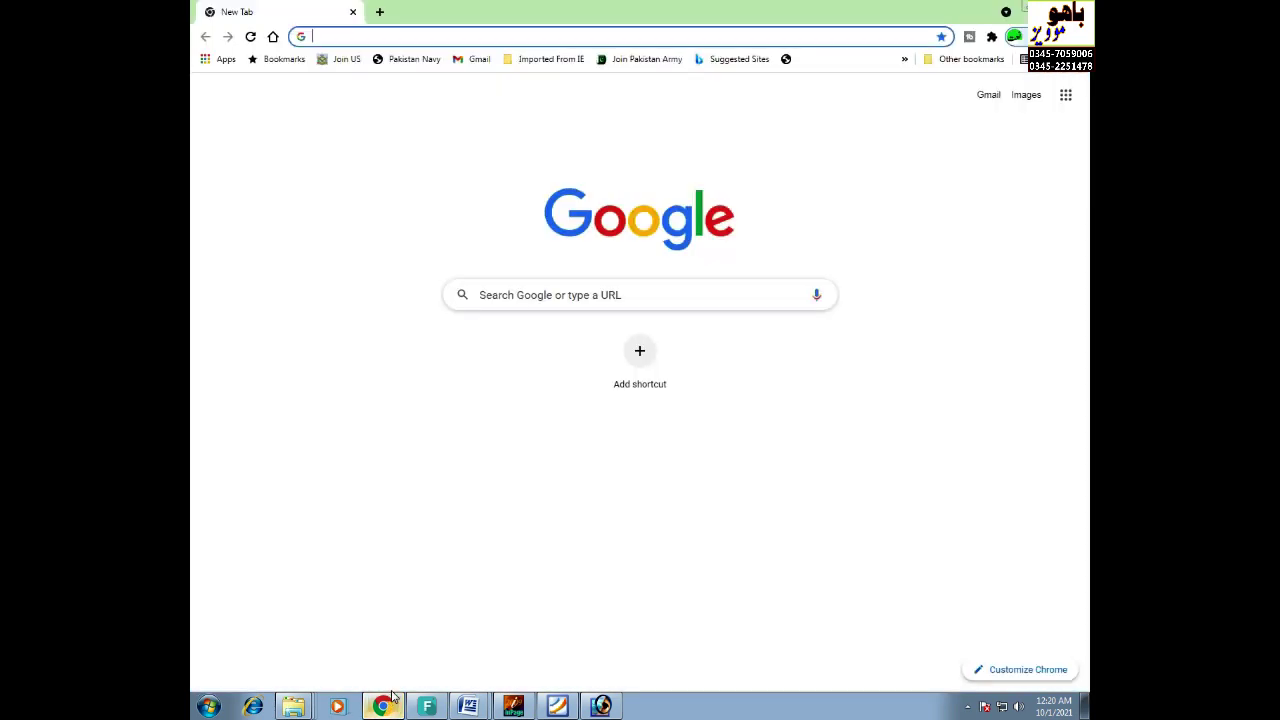
{"action": "left_click", "coordinate": [427, 36]}
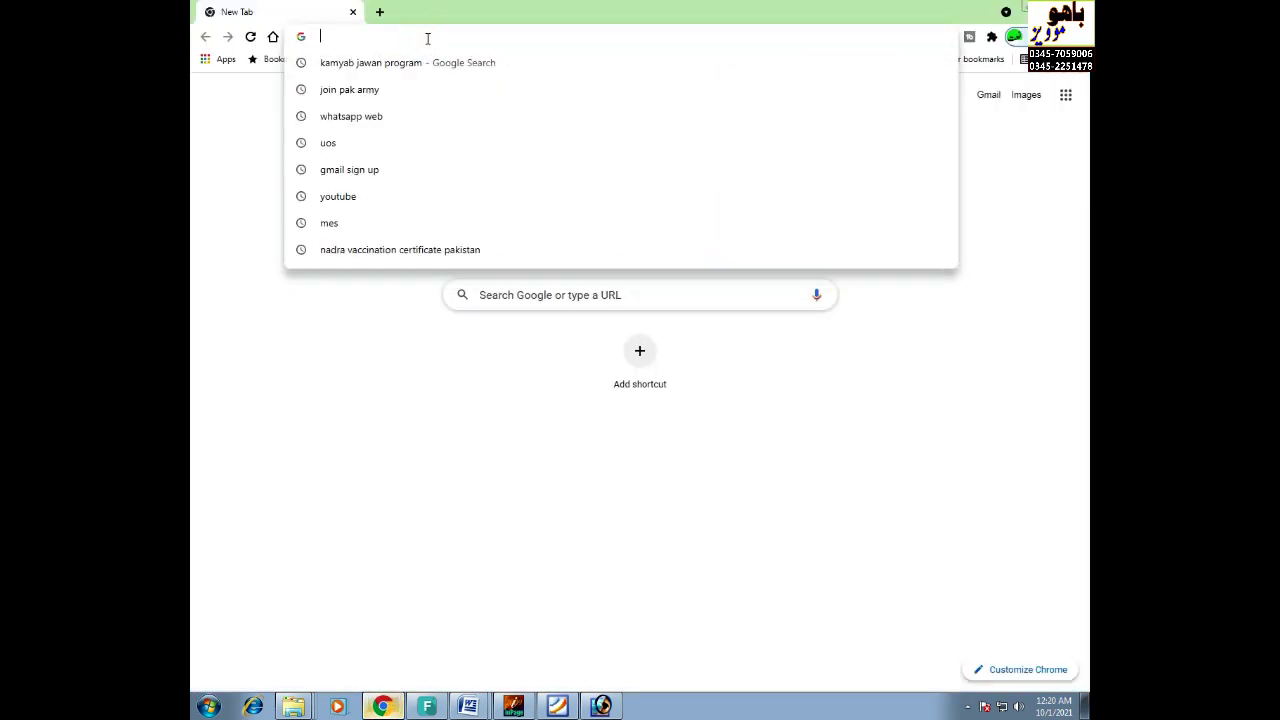
{"action": "left_click", "coordinate": [403, 91]}
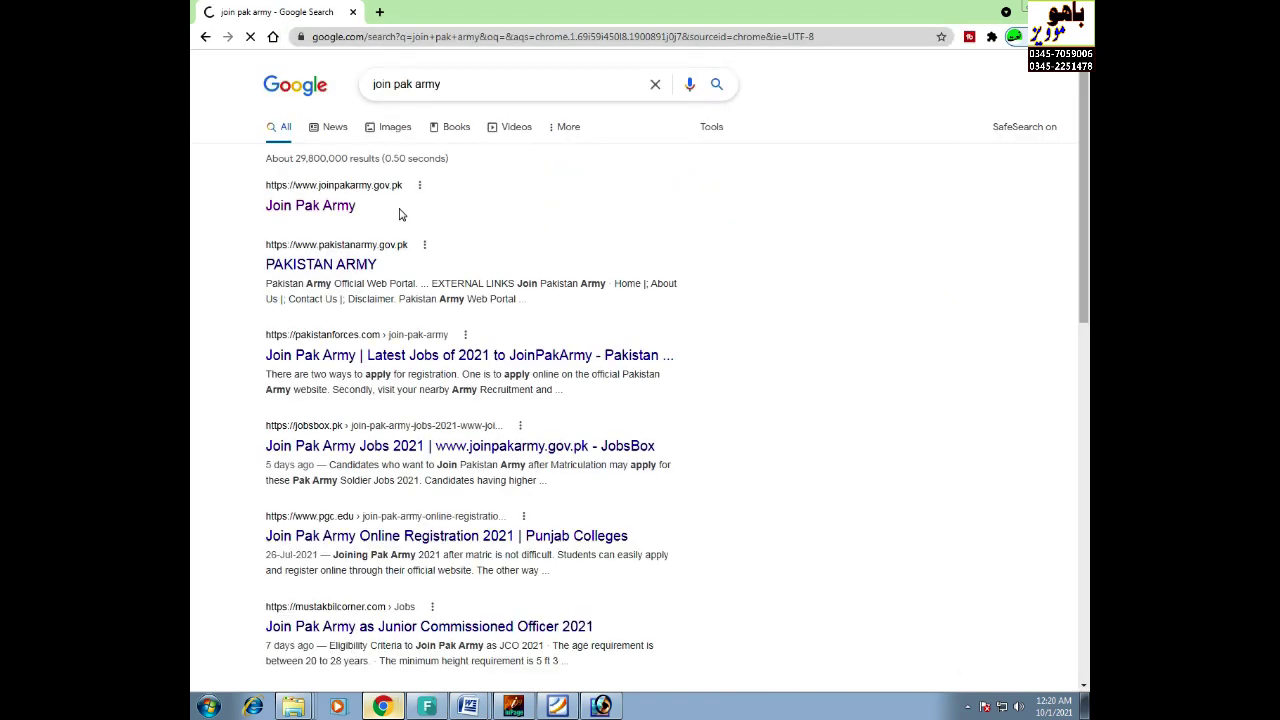
{"action": "left_click", "coordinate": [318, 214]}
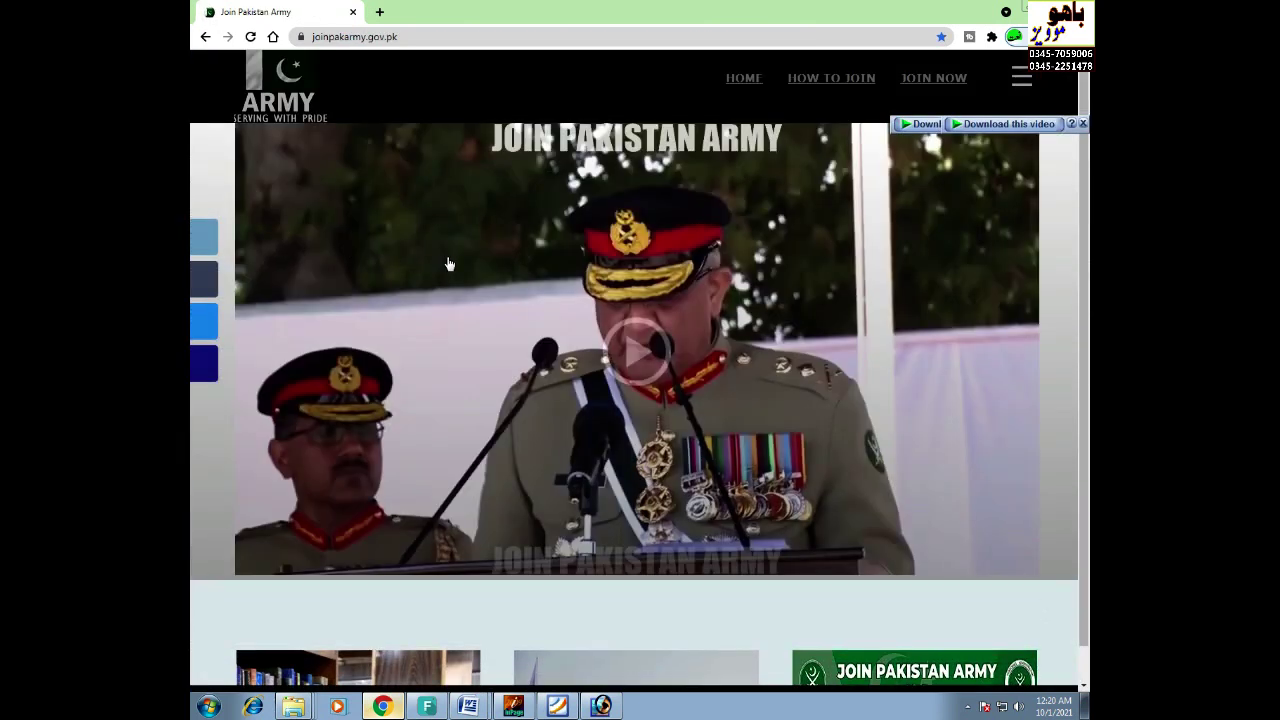
- Go to JOIN NOW and open the Soldier's Recruitment registration link to the Soldier Enrollment Form
{"action": "scroll", "coordinate": [446, 263], "scroll_direction": "down", "scroll_amount": 6}
{"action": "scroll", "coordinate": [448, 263], "scroll_direction": "down", "scroll_amount": 2}
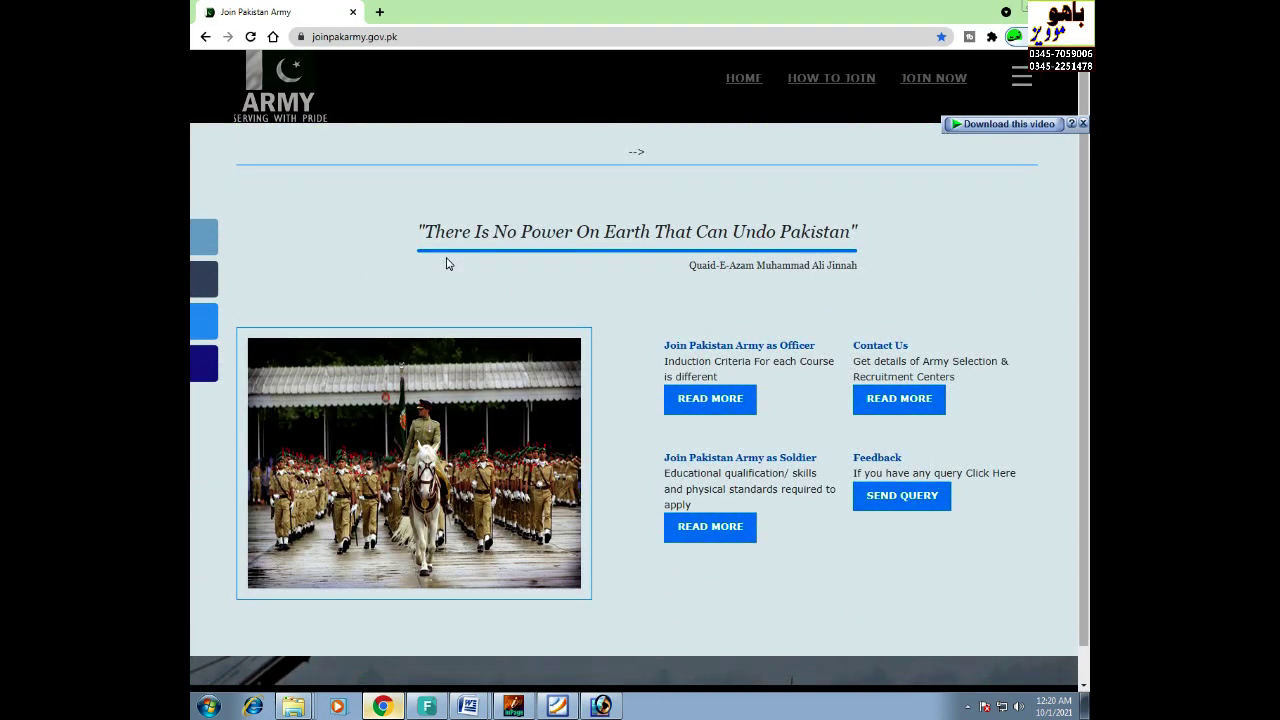
{"action": "scroll", "coordinate": [697, 306], "scroll_direction": "up", "scroll_amount": 5}
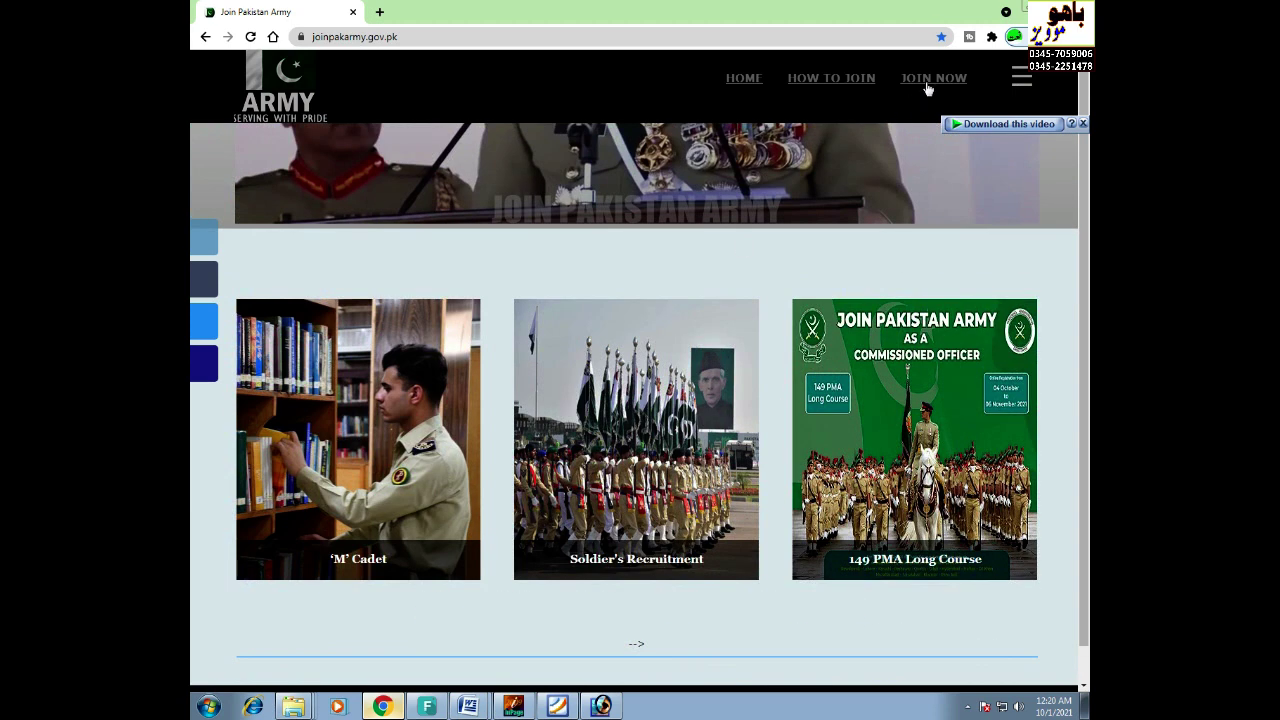
{"action": "left_click", "coordinate": [928, 86]}
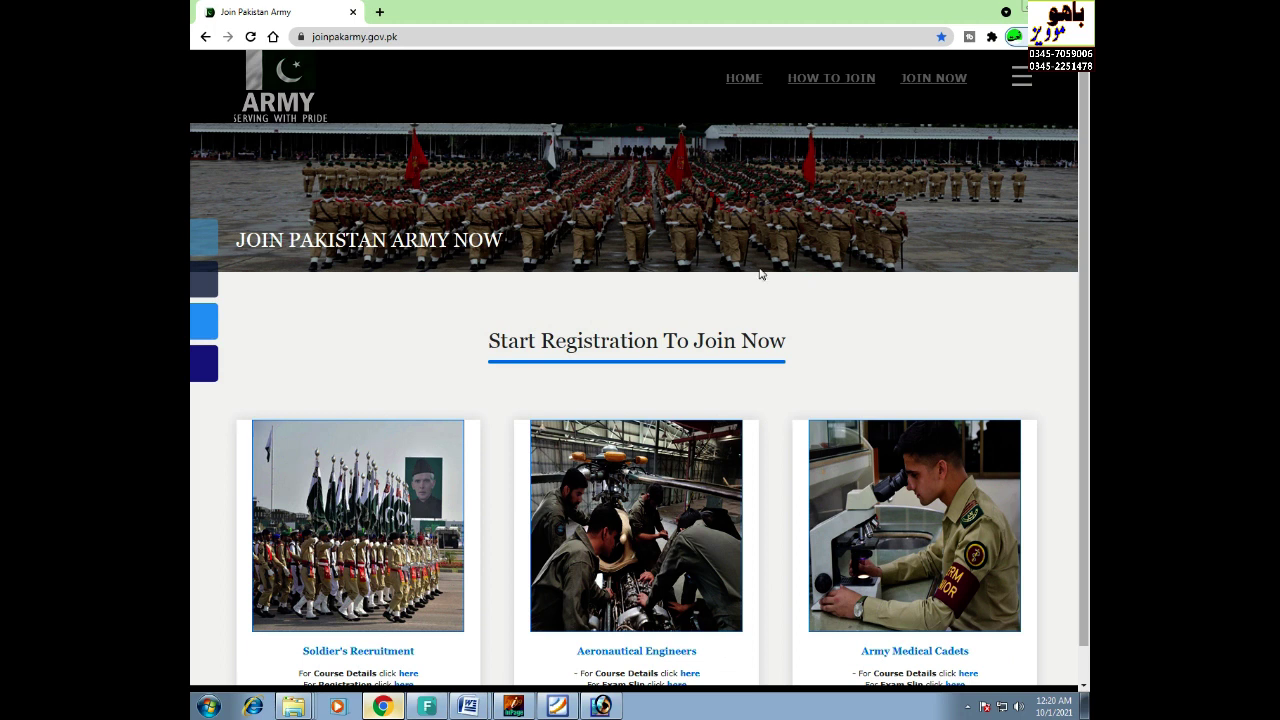
{"action": "scroll", "coordinate": [427, 350], "scroll_direction": "down", "scroll_amount": 2}
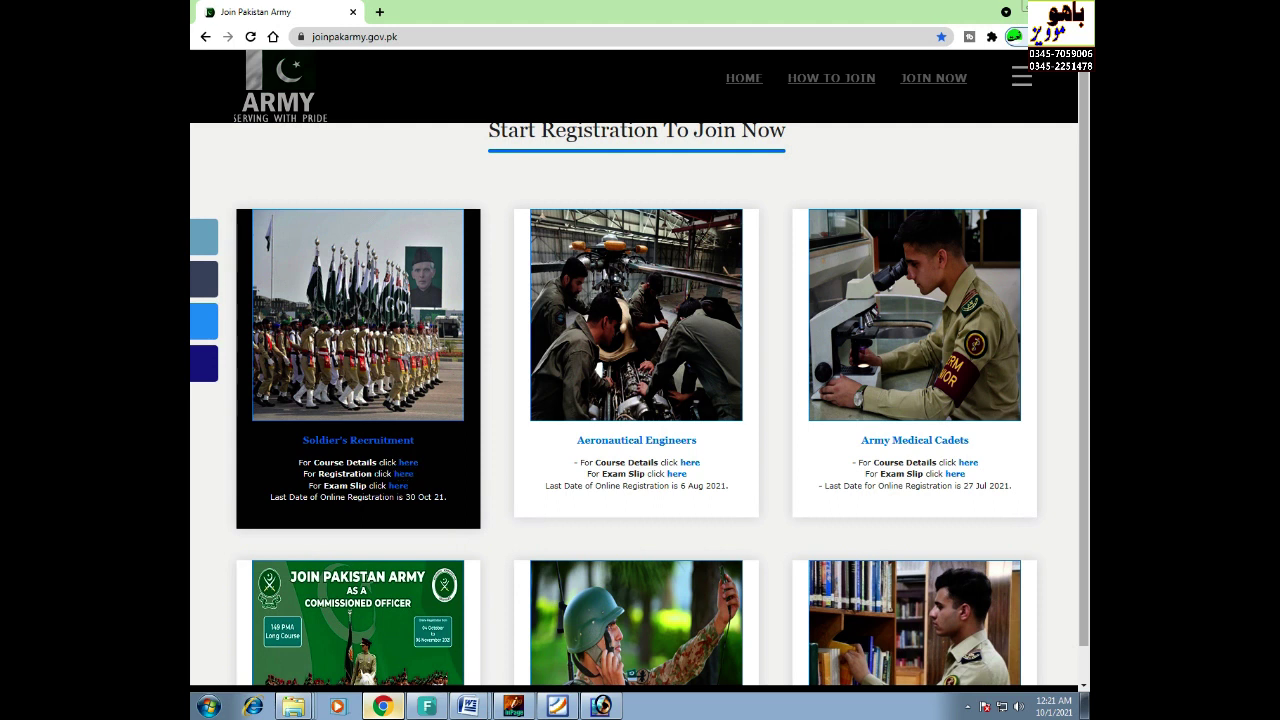
{"action": "left_click", "coordinate": [406, 474]}
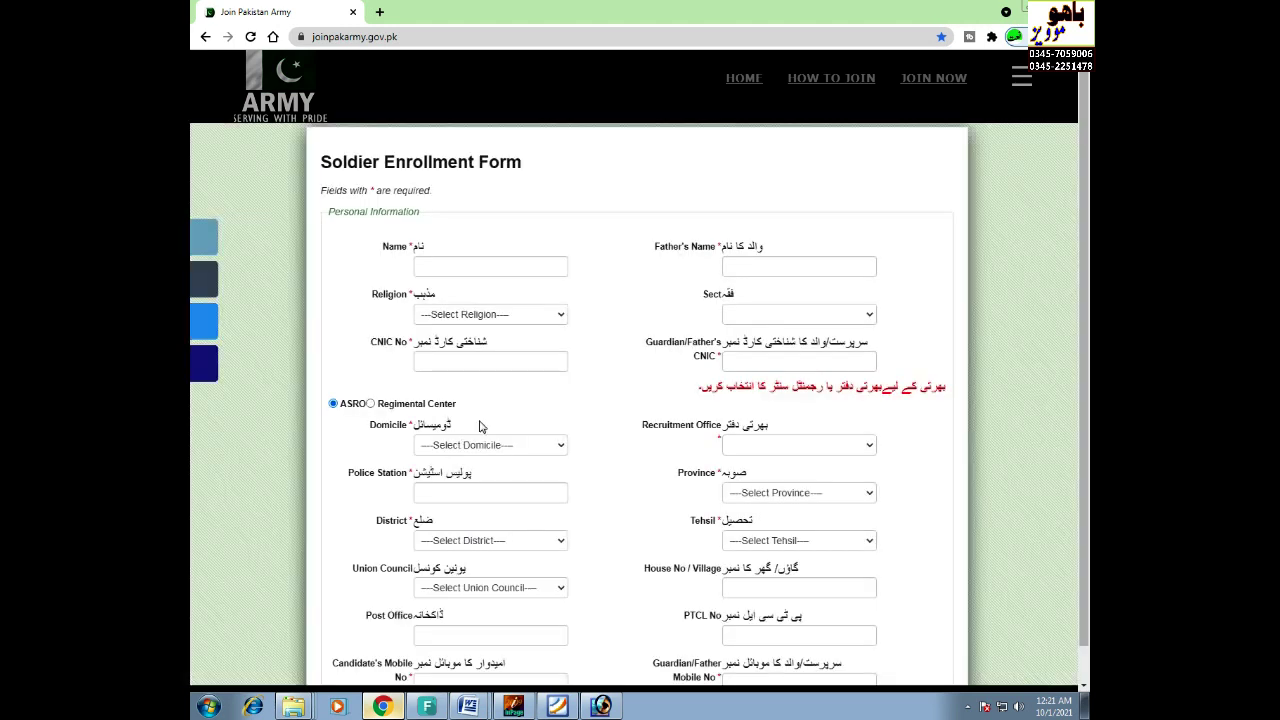
- Enter the candidate's name and the father's name
{"action": "left_click", "coordinate": [490, 271]}
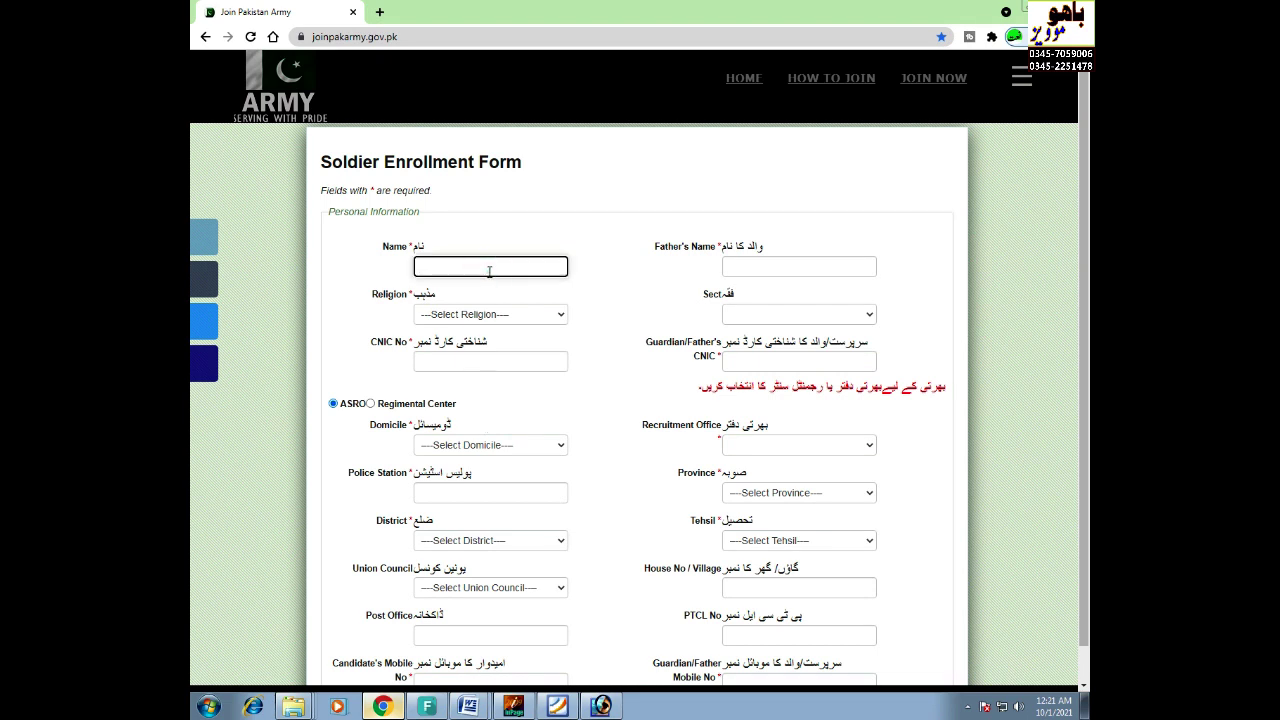
{"action": "left_click", "coordinate": [771, 268]}
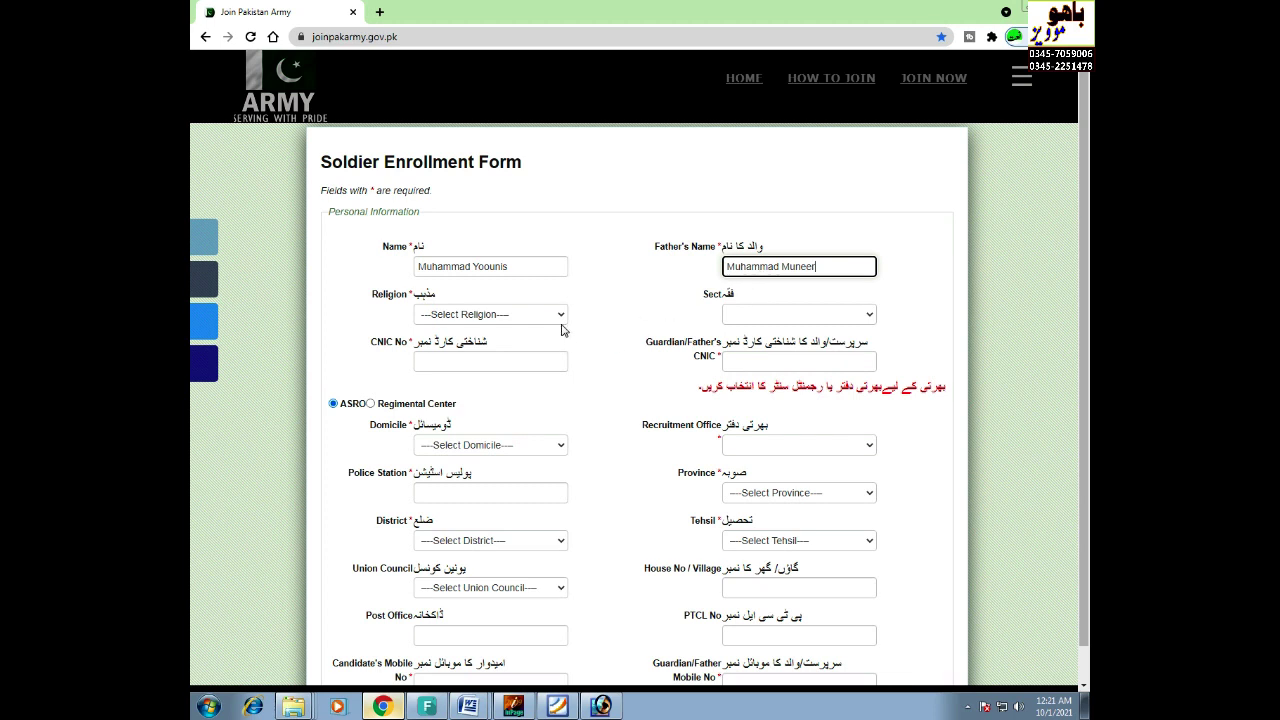
- Set Religion to Islam and Sect to Sunni, and enter the candidate's CNIC number
{"action": "left_click", "coordinate": [529, 316]}
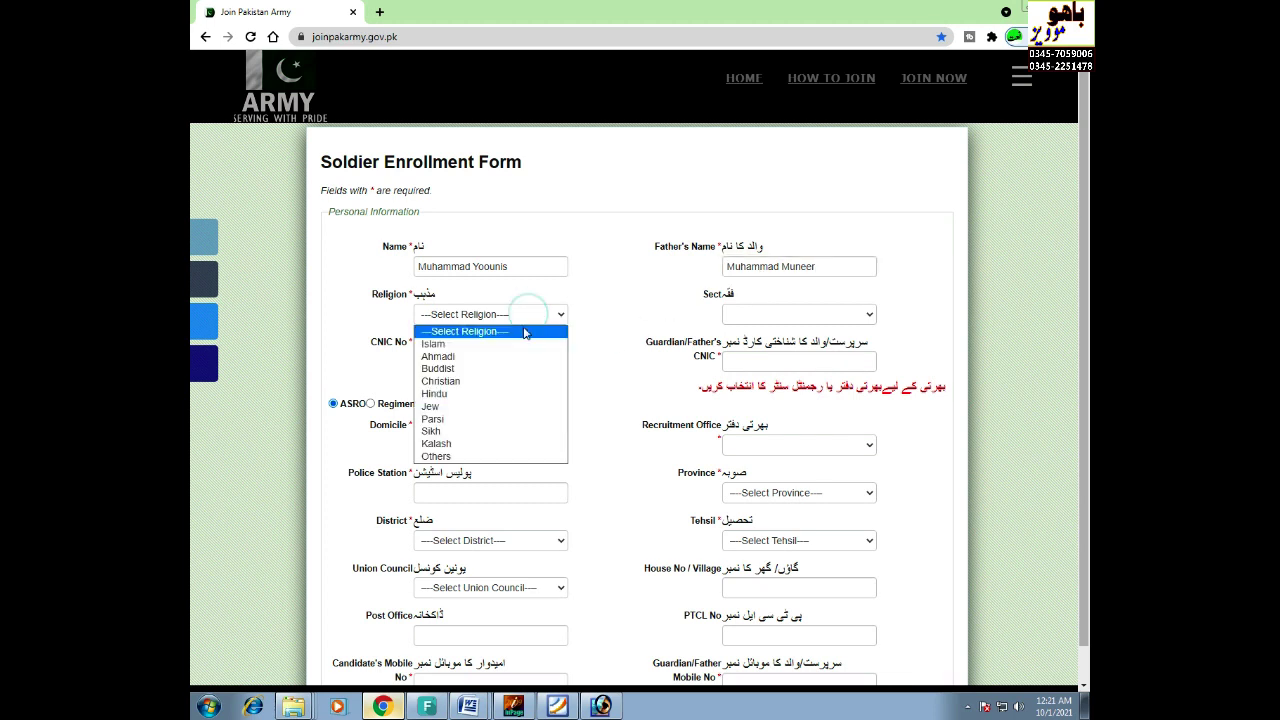
{"action": "left_click", "coordinate": [480, 346]}
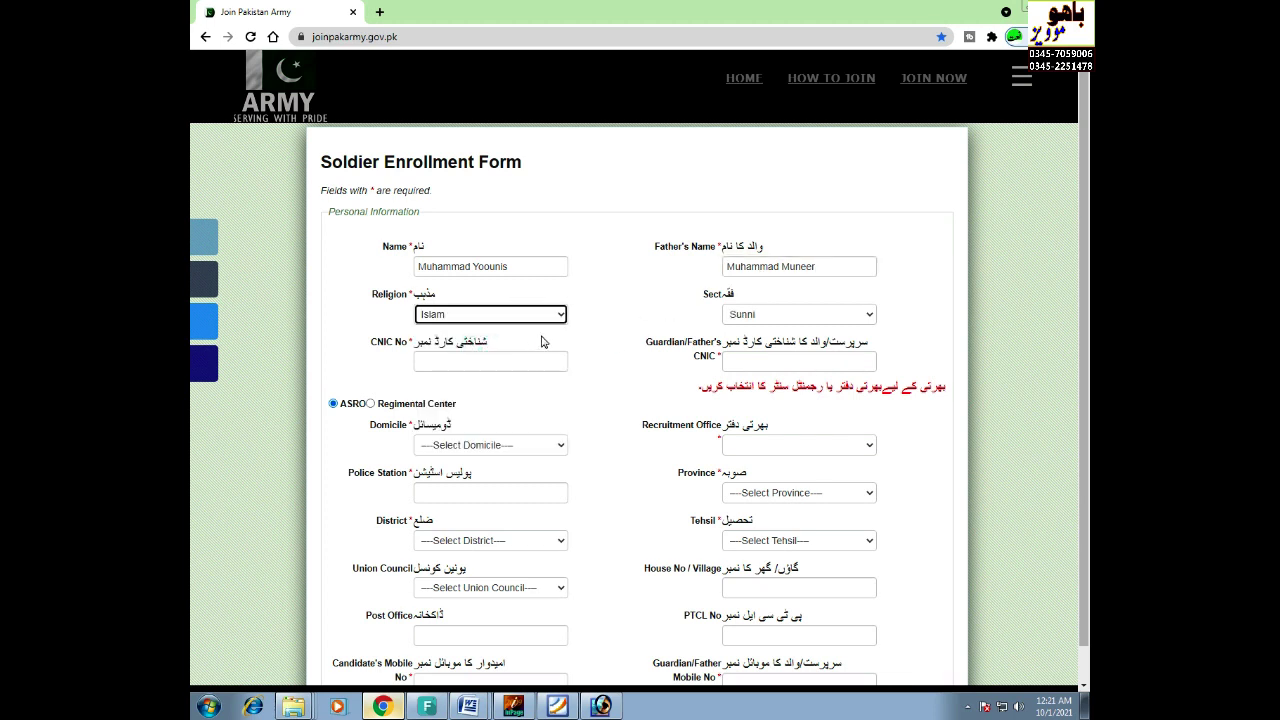
{"action": "left_click", "coordinate": [782, 316]}
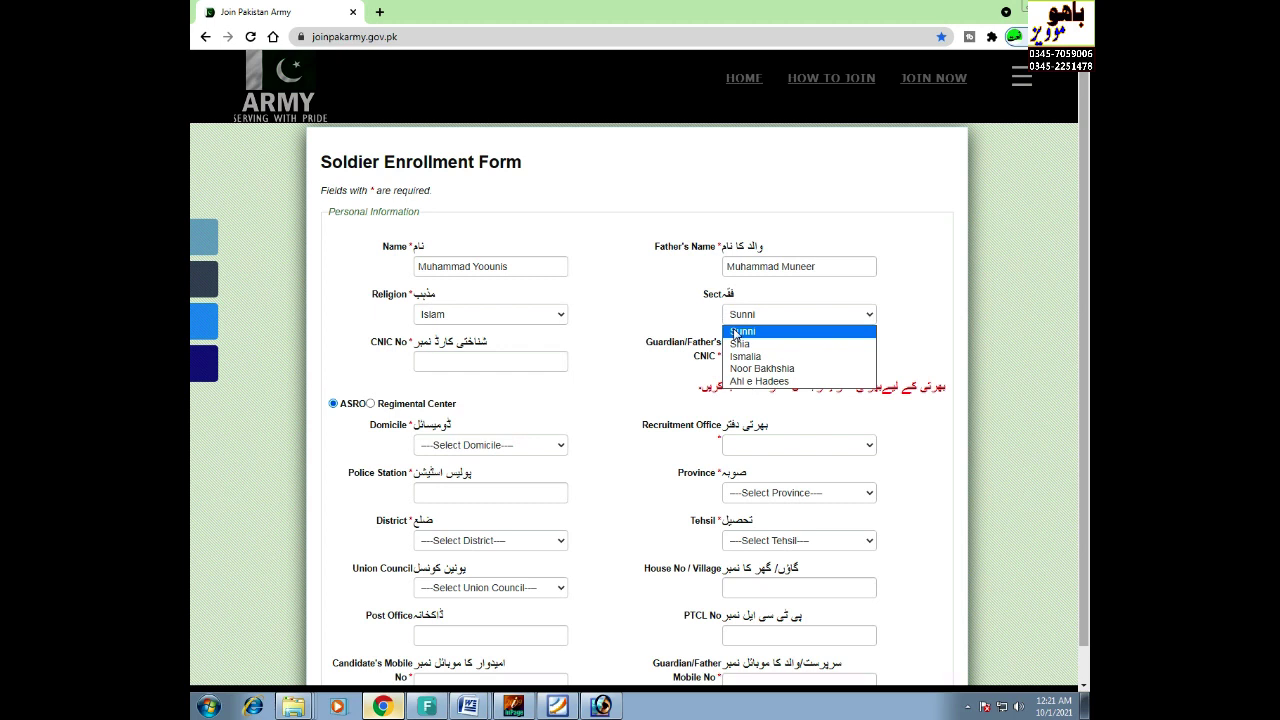
{"action": "left_click", "coordinate": [736, 332]}
{"action": "left_click", "coordinate": [476, 364]}
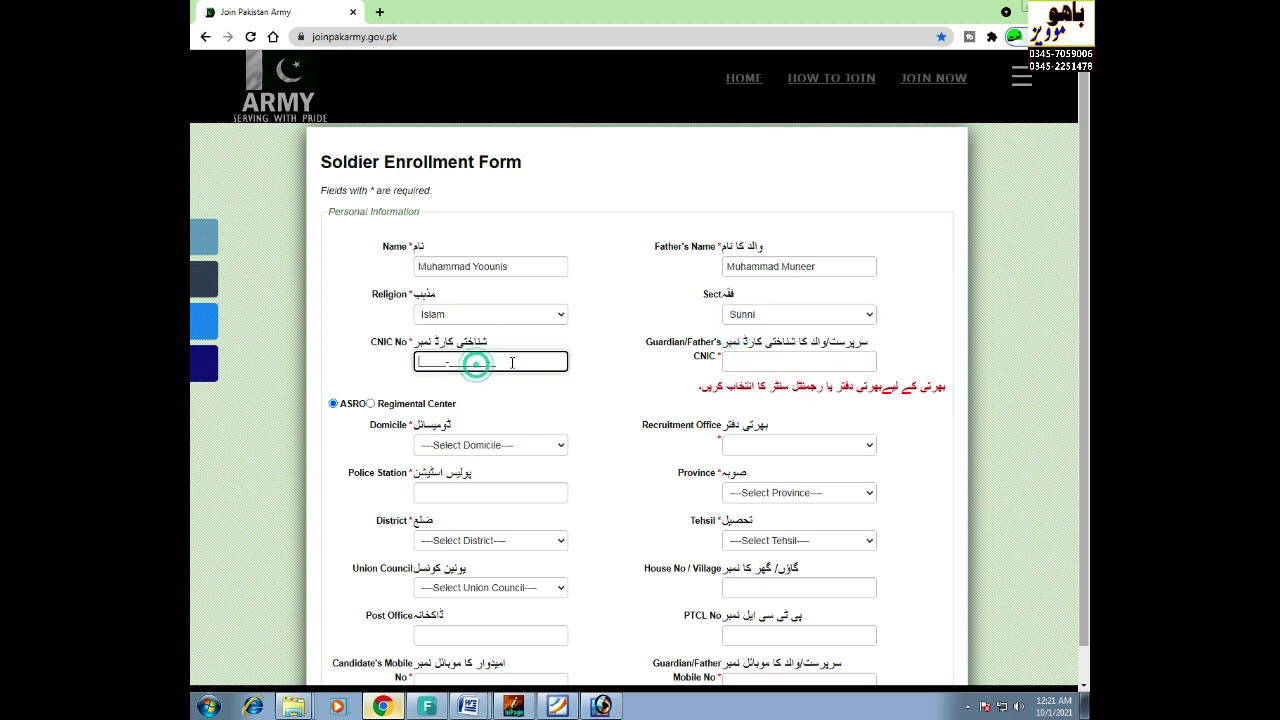
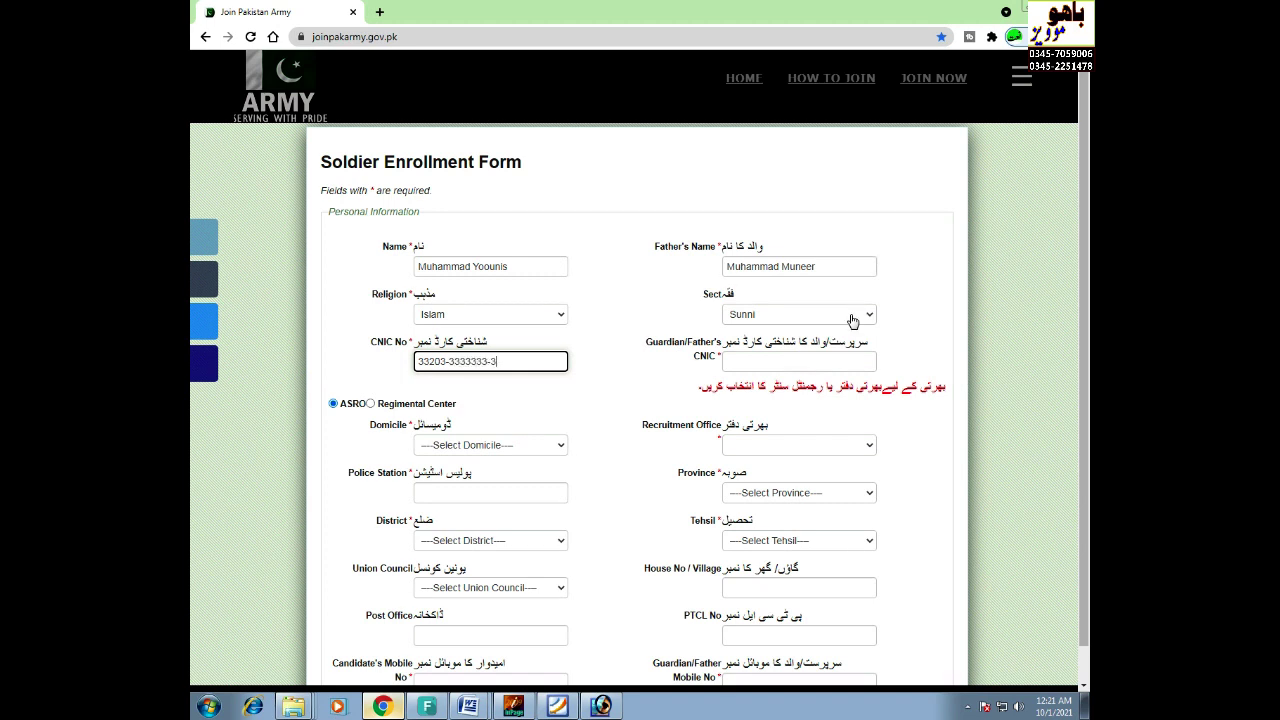
- Enter the guardian's CNIC number and set Domicile to Jhang
{"action": "left_click", "coordinate": [834, 356]}
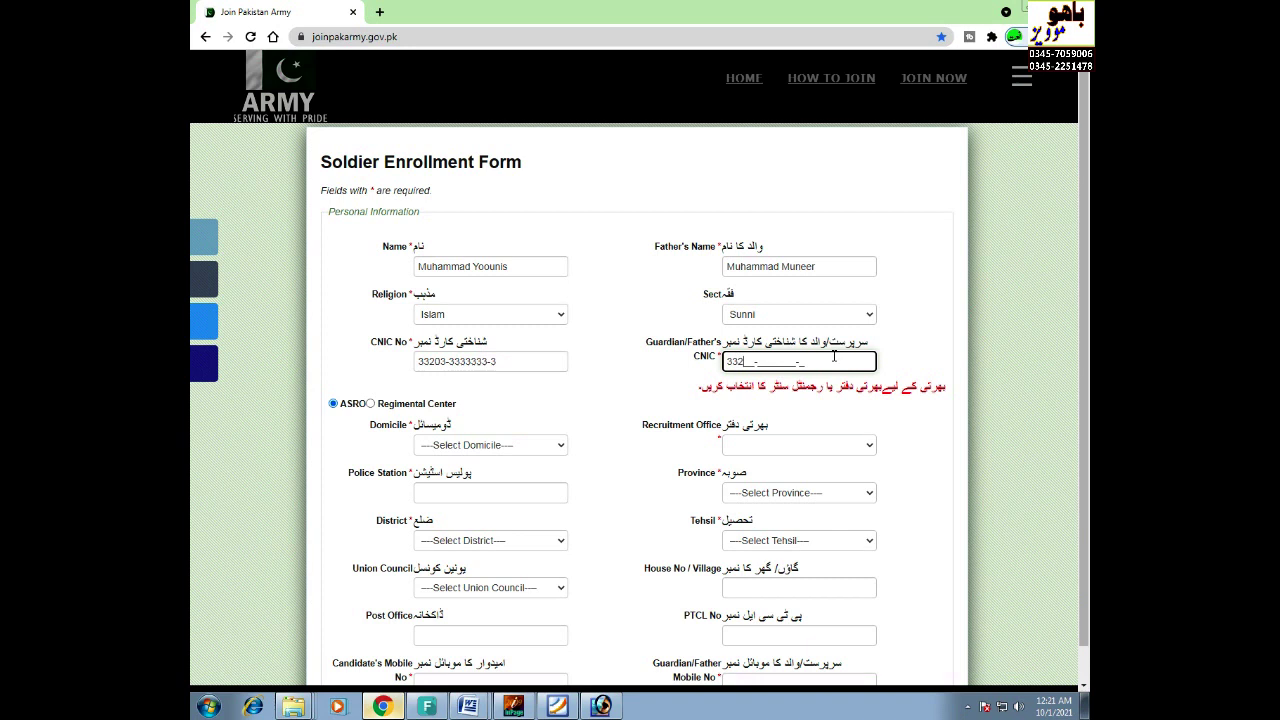
{"action": "left_click", "coordinate": [482, 448]}
{"action": "scroll", "coordinate": [450, 300], "scroll_direction": "down", "scroll_amount": 5}
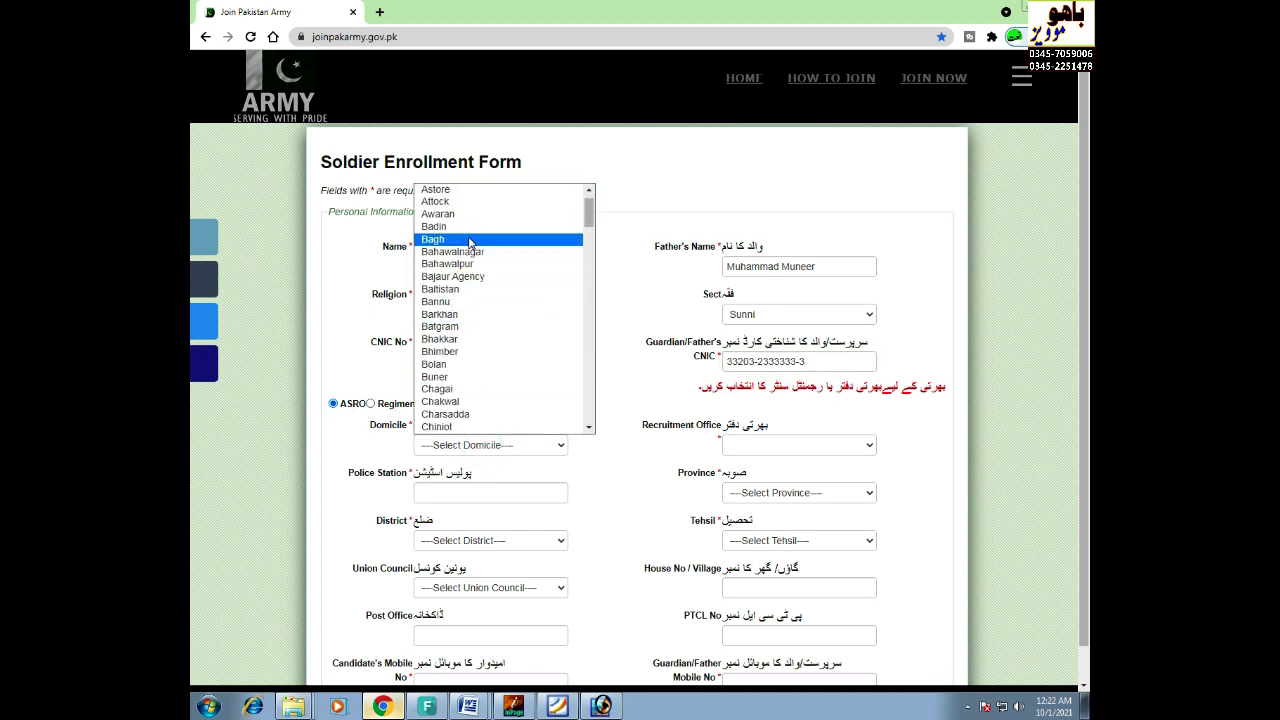
{"action": "scroll", "coordinate": [450, 300], "scroll_direction": "down", "scroll_amount": 2}
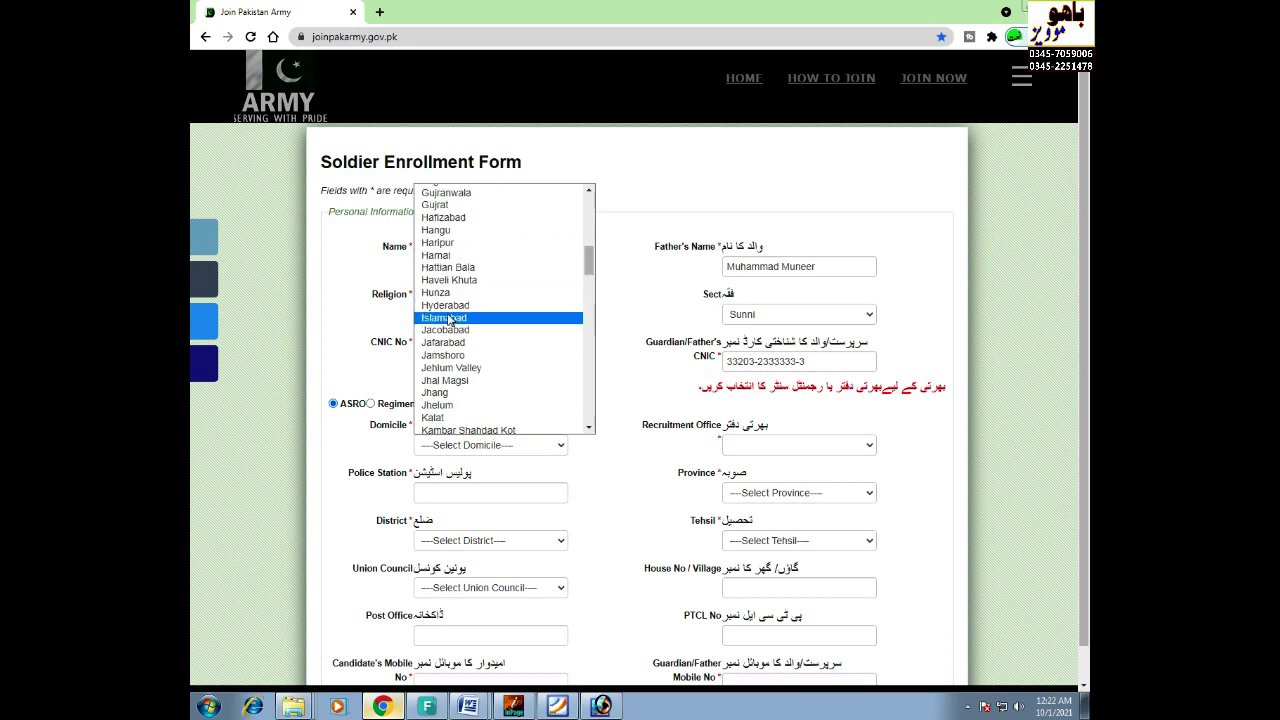
{"action": "left_click", "coordinate": [452, 387]}
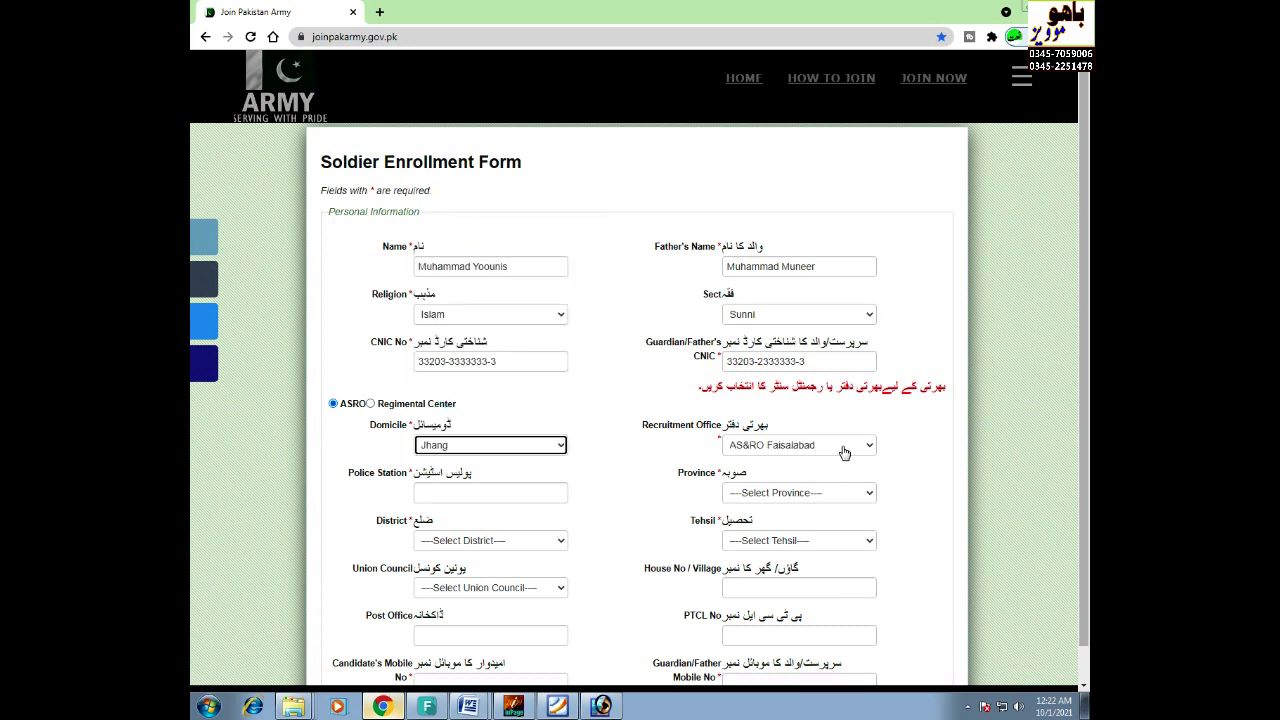
- Enter the police station name, and set Province to Punjab, District to Jhang, Tehsil to Shorkot
{"action": "scroll", "coordinate": [812, 420], "scroll_direction": "down", "scroll_amount": 1}
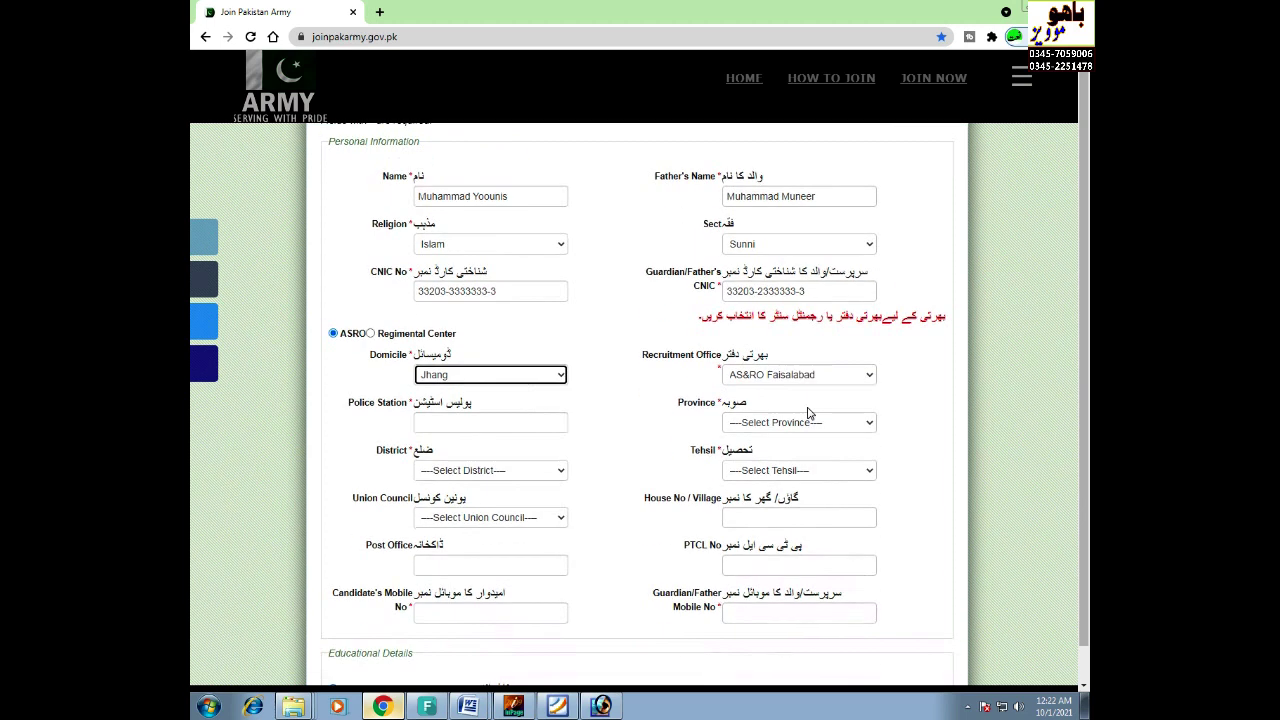
{"action": "left_click", "coordinate": [522, 422]}
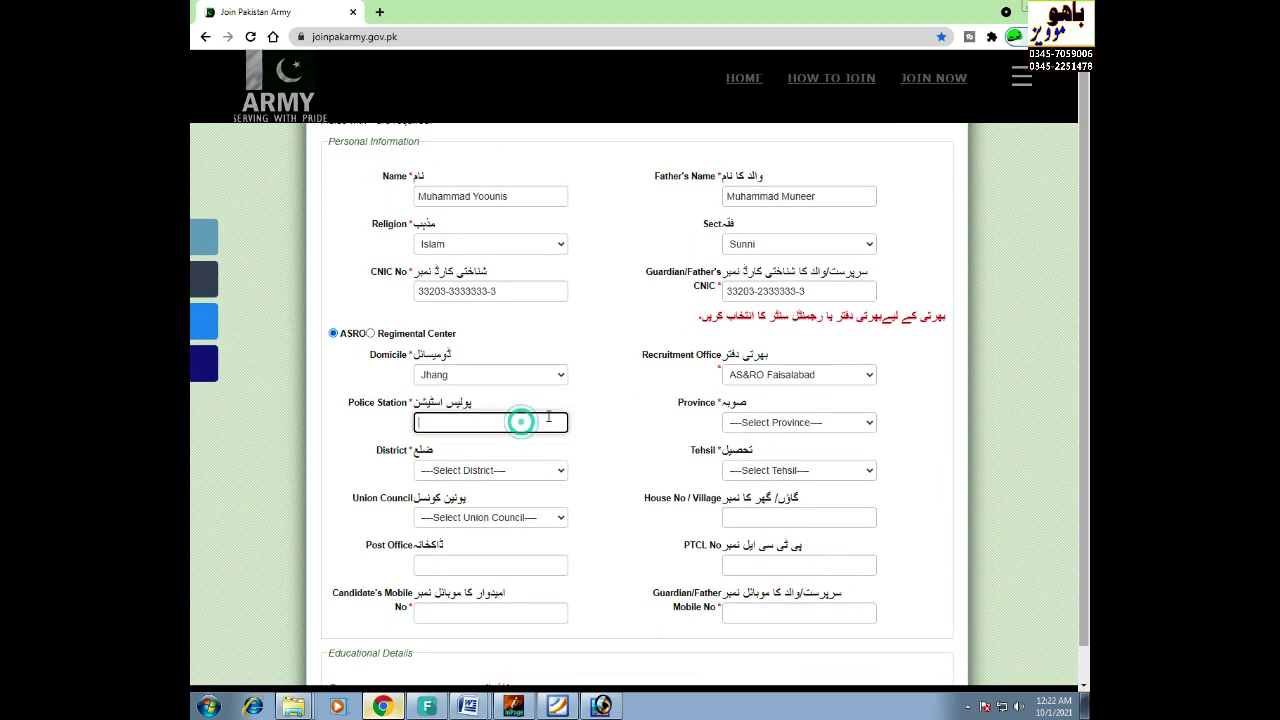
{"action": "type", "text": "Warya"}
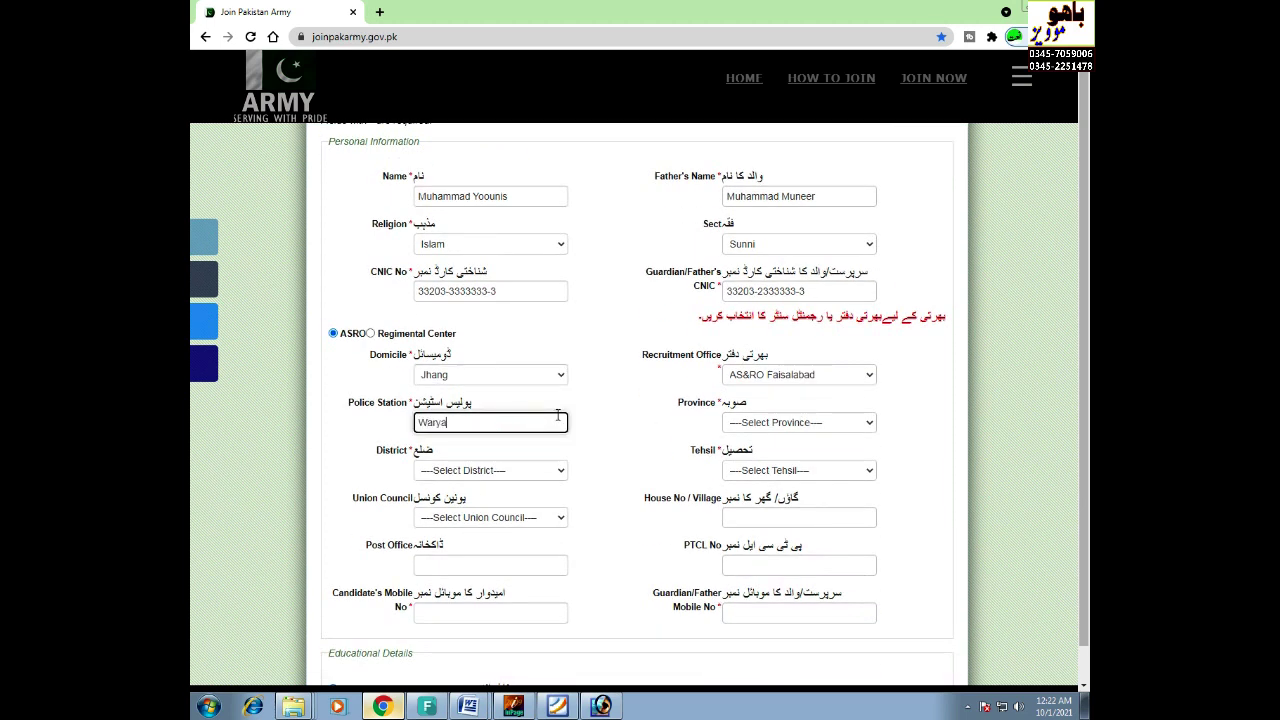
{"action": "type", "text": "m Wala"}
{"action": "left_click", "coordinate": [777, 424]}
{"action": "left_click", "coordinate": [777, 478]}
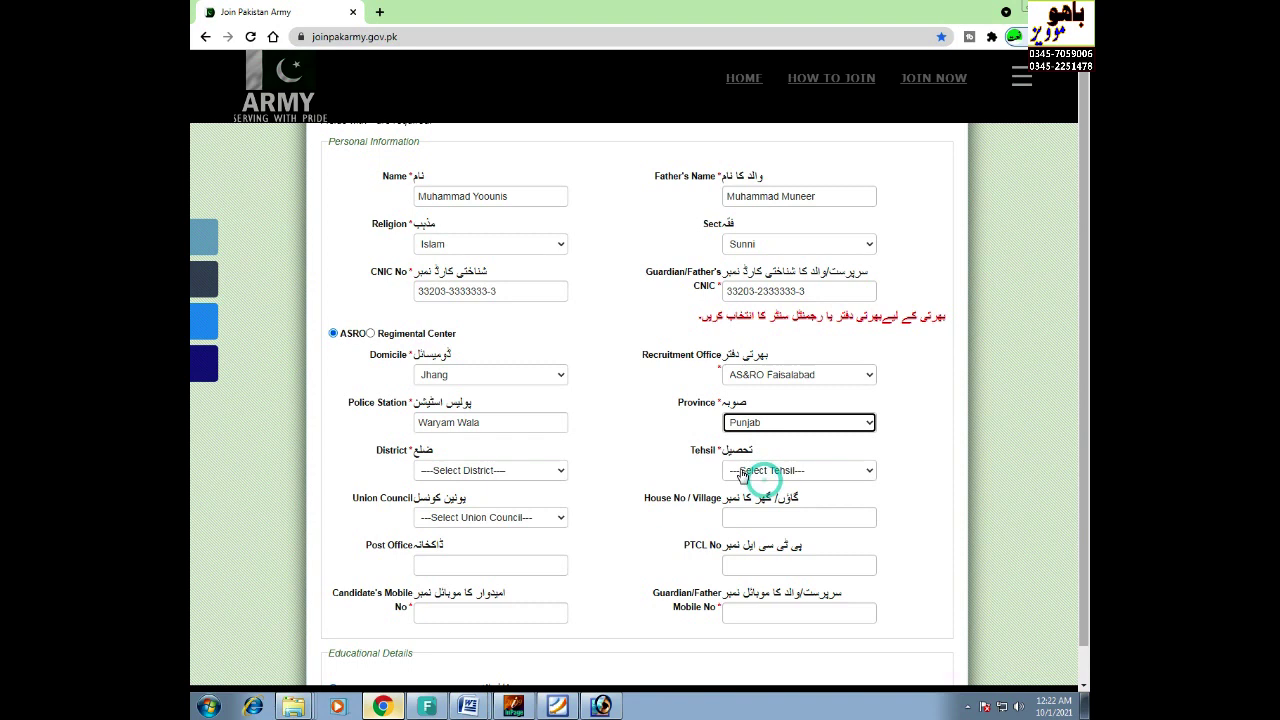
{"action": "left_click", "coordinate": [495, 470]}
{"action": "left_click", "coordinate": [480, 352]}
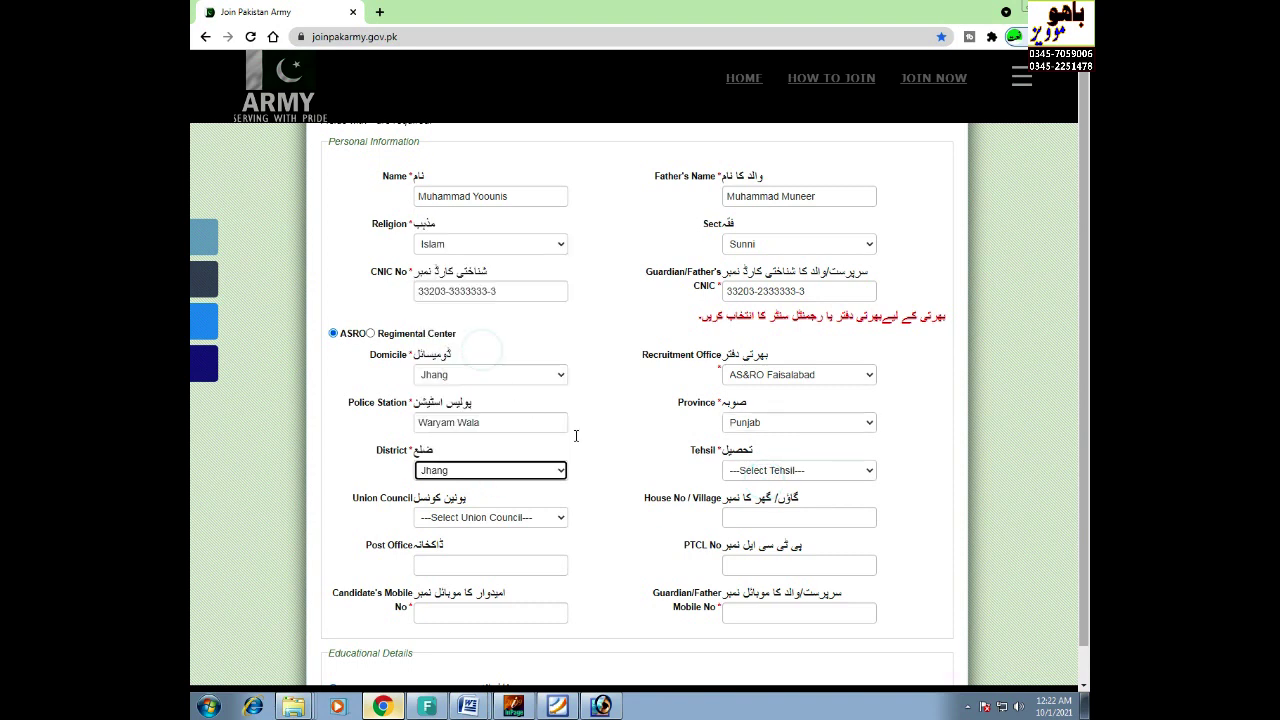
{"action": "left_click", "coordinate": [757, 468]}
{"action": "left_click", "coordinate": [750, 512]}
- Fill in the village and post office, then the candidate's and guardian's mobile numbers
{"action": "scroll", "coordinate": [413, 420], "scroll_direction": "down", "scroll_amount": 1}
{"action": "scroll", "coordinate": [540, 455], "scroll_direction": "down", "scroll_amount": 2}
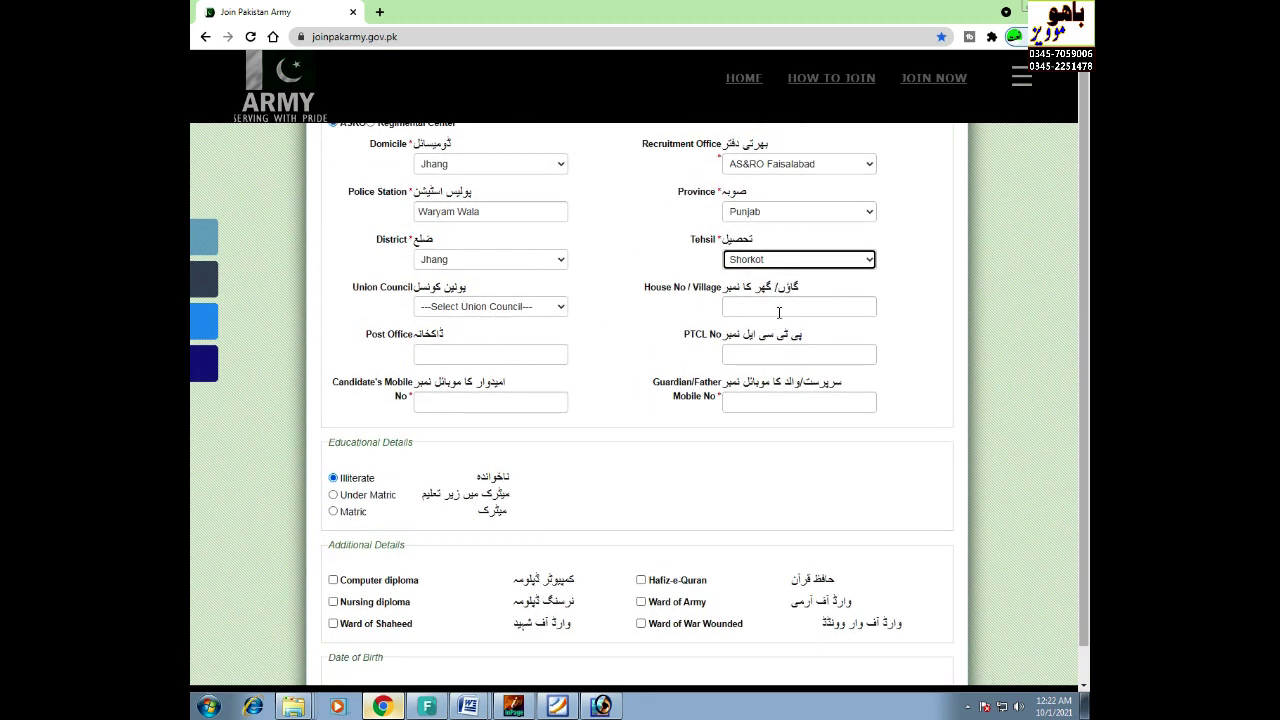
{"action": "left_click", "coordinate": [772, 311]}
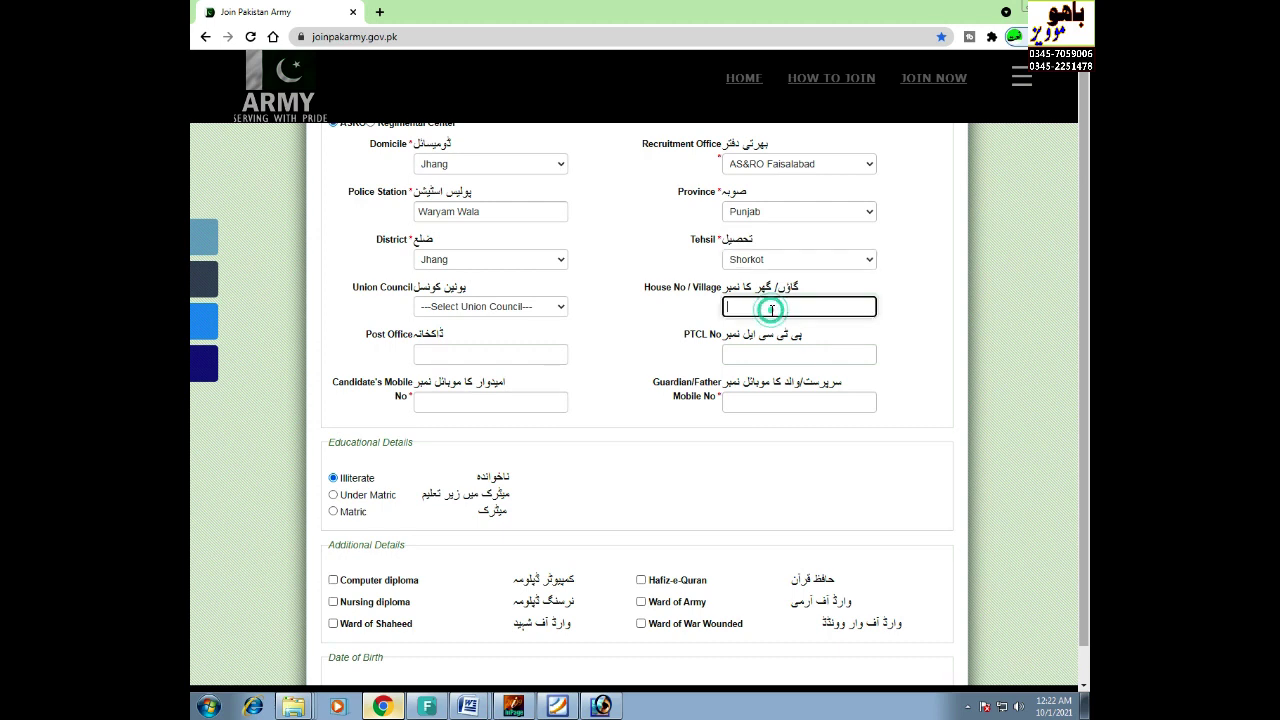
{"action": "left_click", "coordinate": [471, 349]}
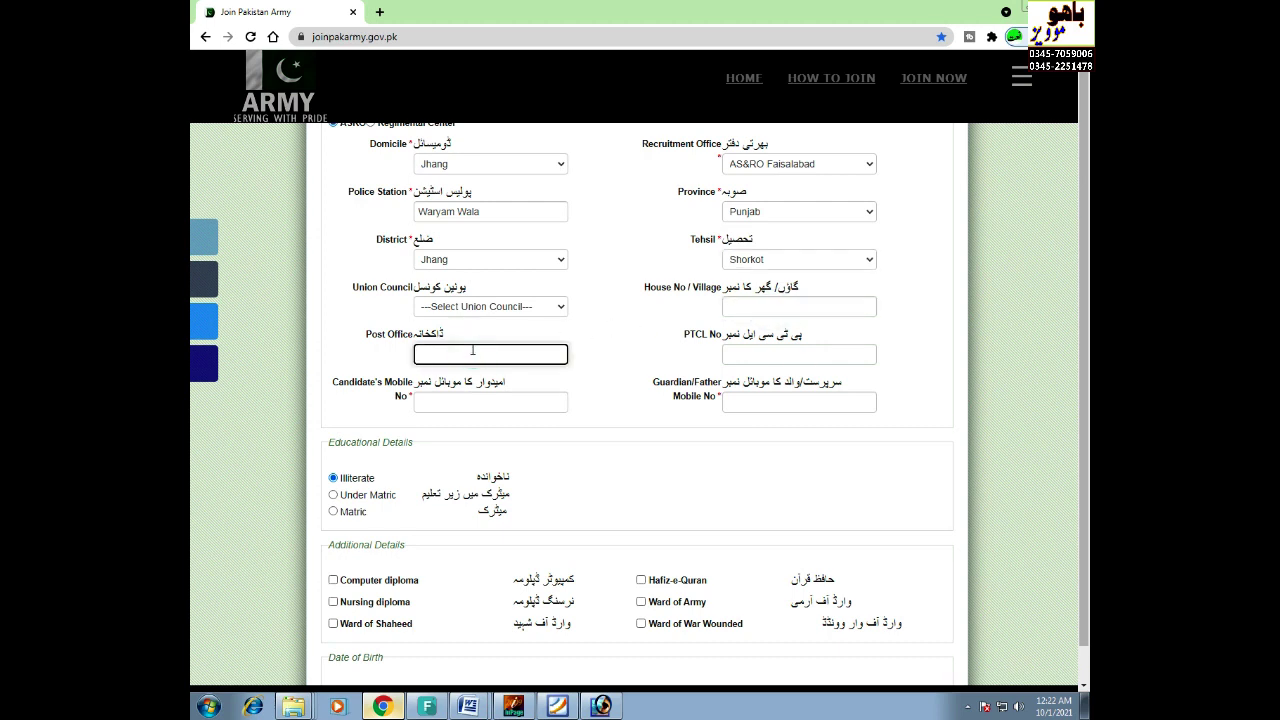
{"action": "left_click", "coordinate": [483, 408]}
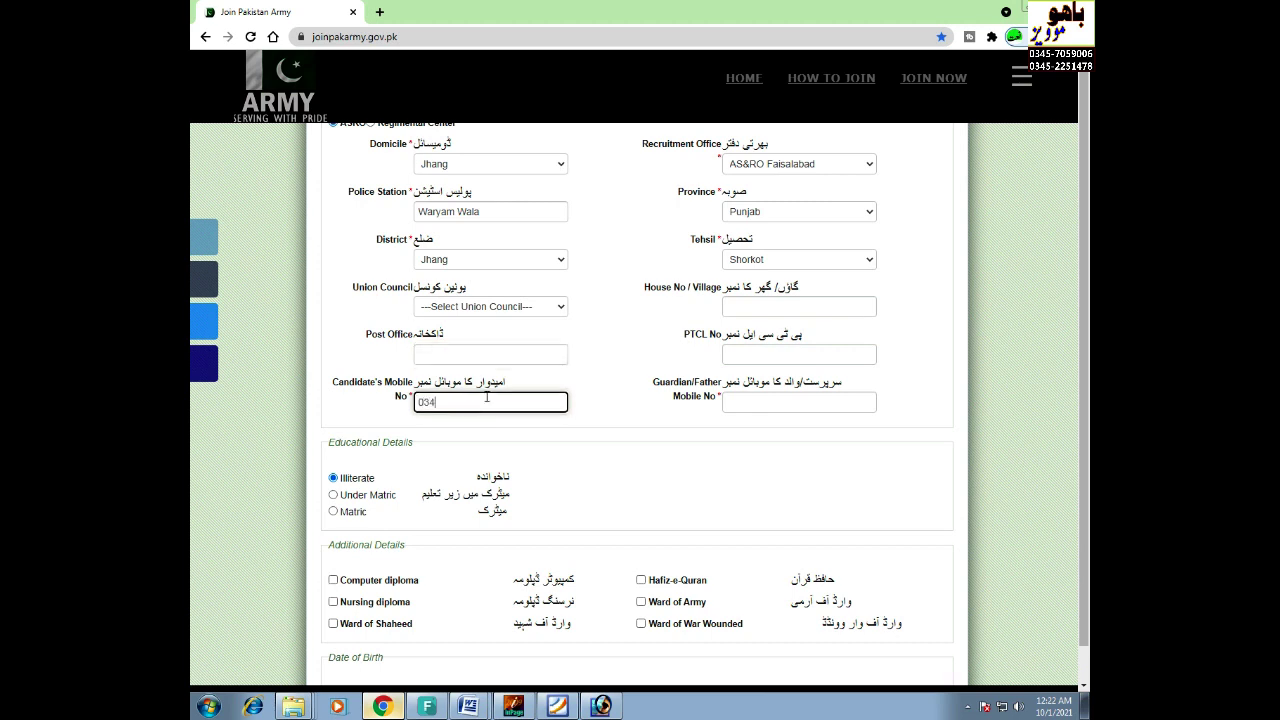
{"action": "left_click", "coordinate": [780, 400]}
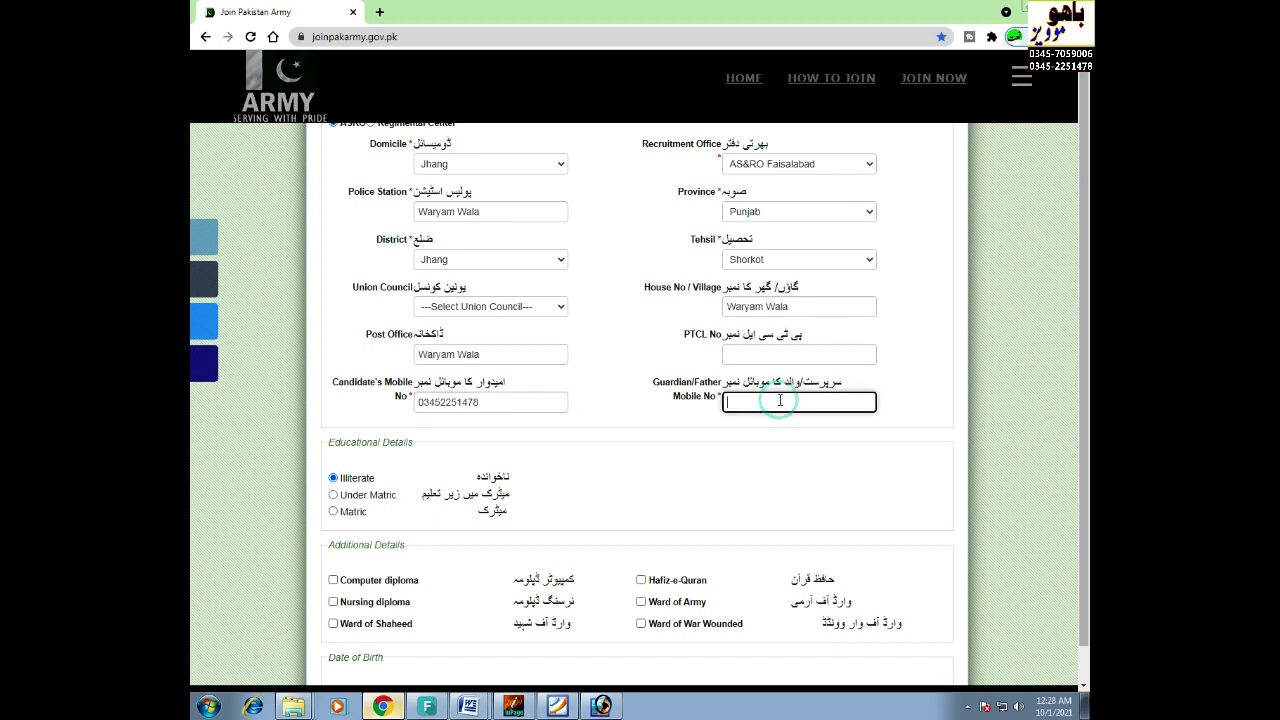
- Select Matric education and choose Matric(Science) for the first education row
{"action": "left_click", "coordinate": [333, 511]}
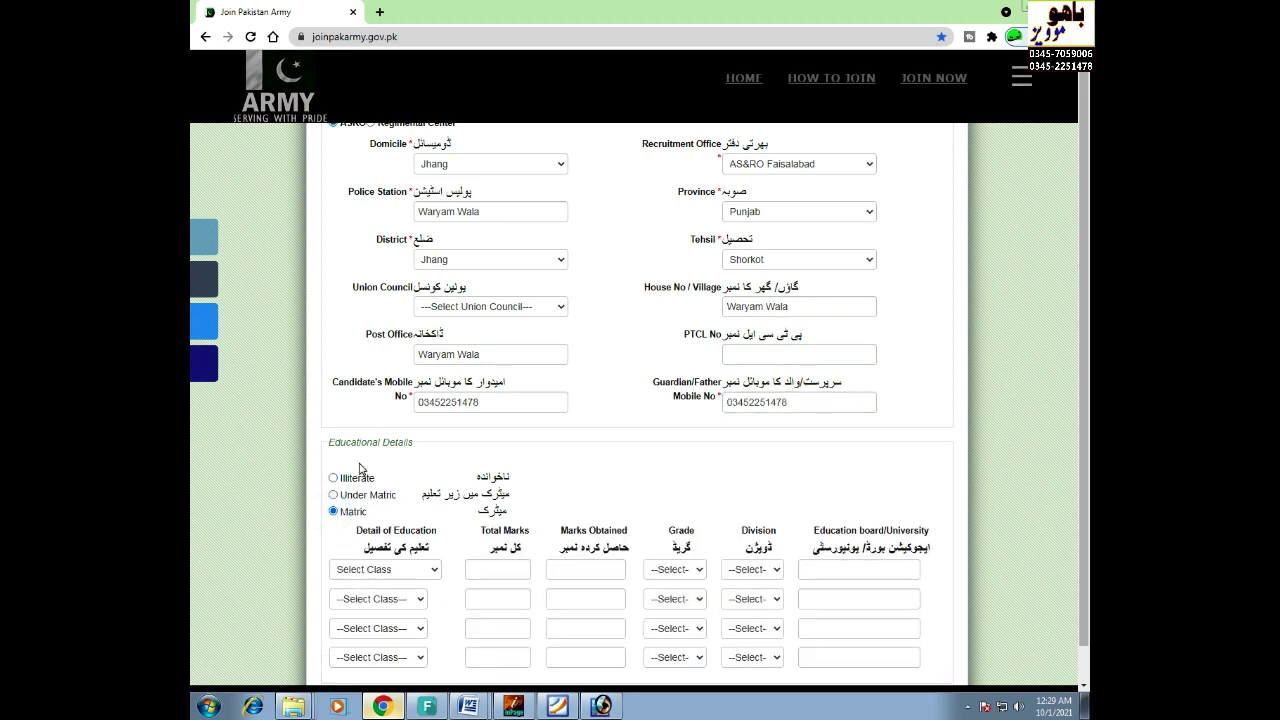
{"action": "scroll", "coordinate": [363, 475], "scroll_direction": "down", "scroll_amount": 2}
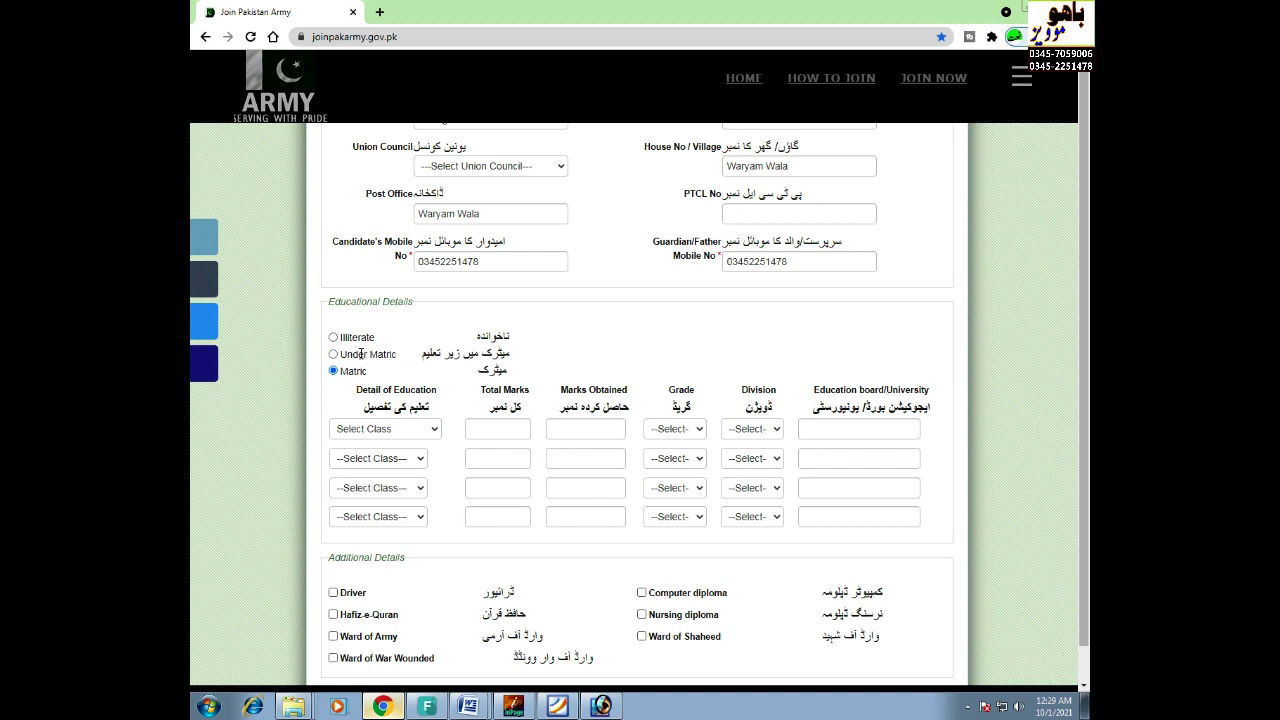
{"action": "left_click", "coordinate": [491, 429]}
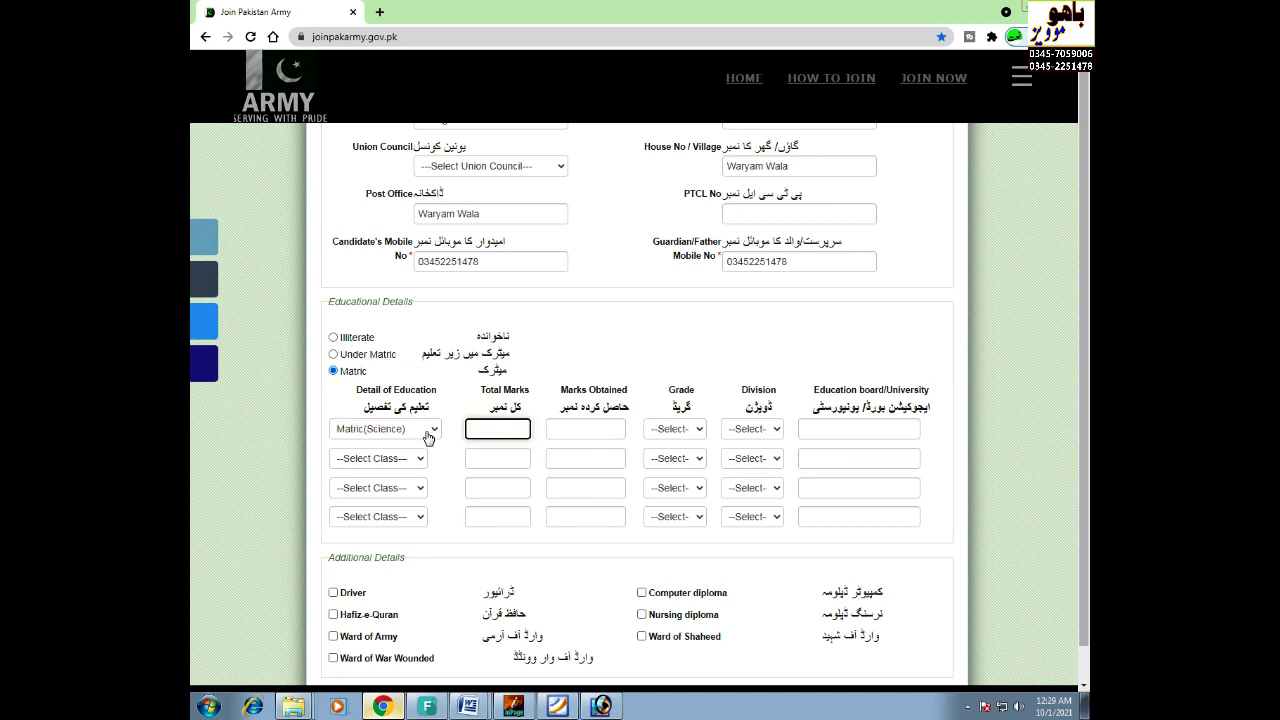
{"action": "left_click", "coordinate": [429, 429]}
{"action": "left_click", "coordinate": [398, 462]}
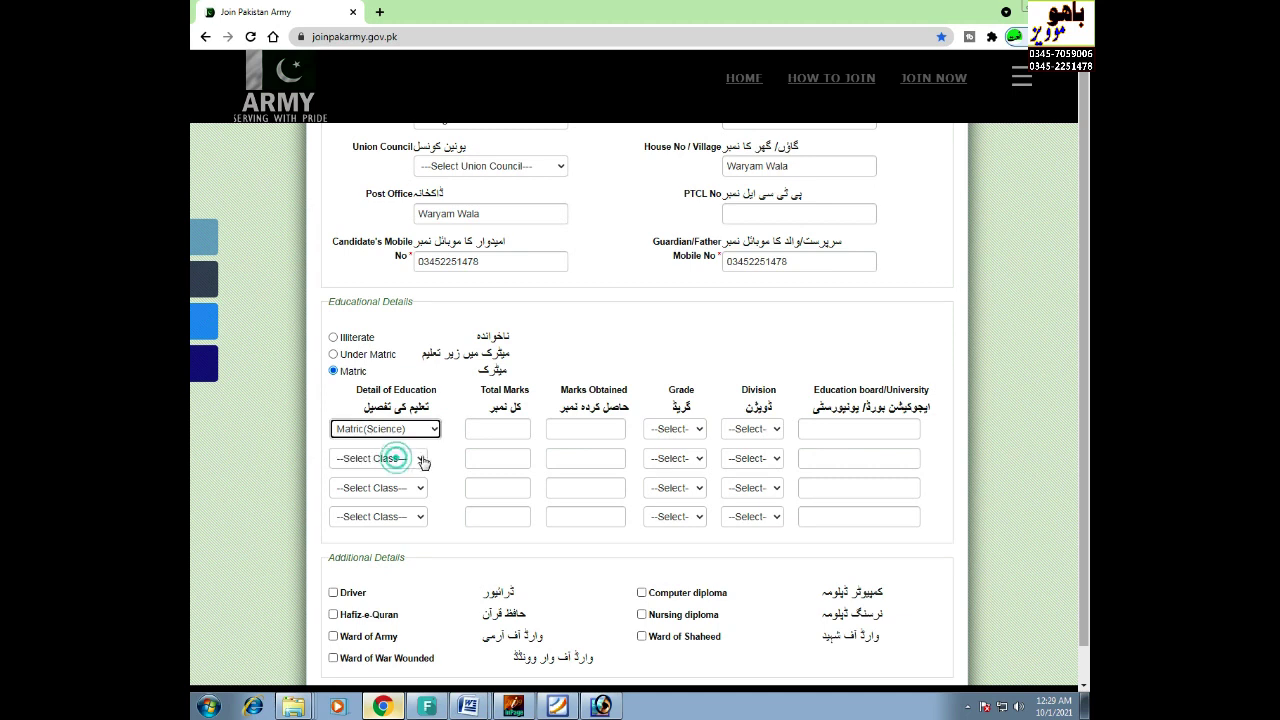
- Enter 1050 total marks, 788 obtained, Grade A, 1st Division and board Bise Fsd
{"action": "left_click", "coordinate": [500, 429]}
{"action": "type", "text": "1050"}
{"action": "left_click", "coordinate": [569, 434]}
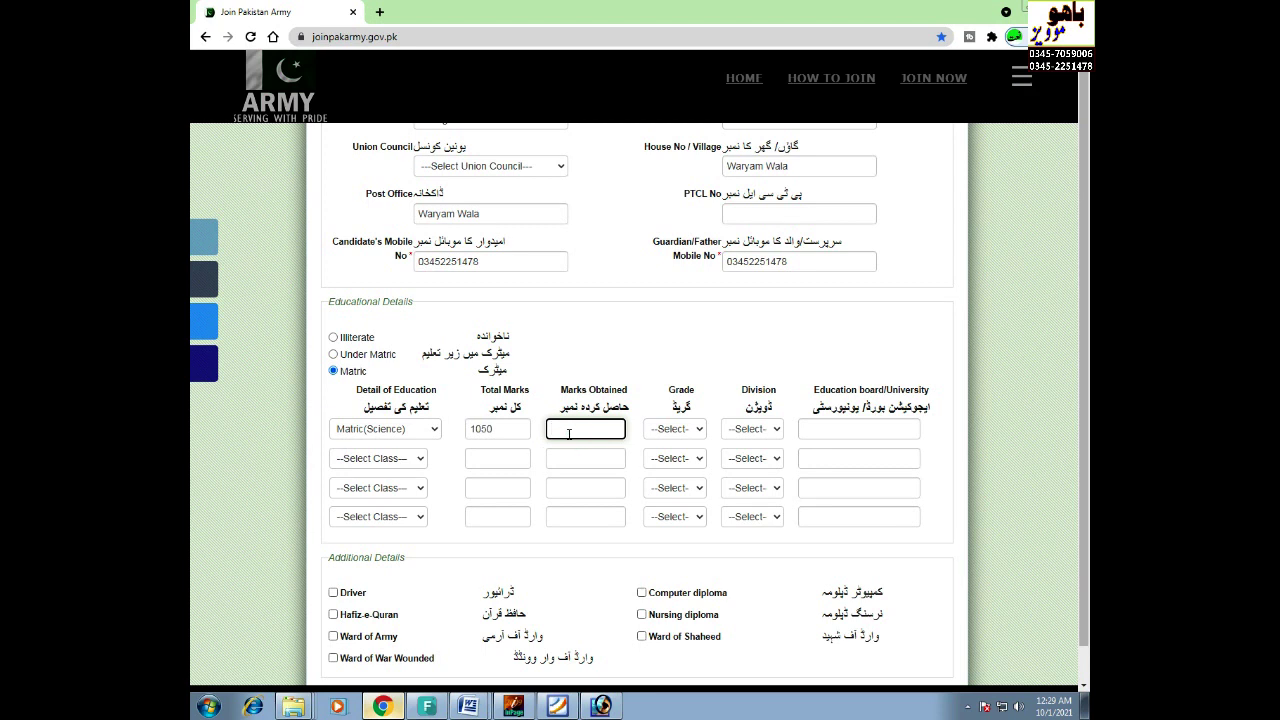
{"action": "type", "text": "788"}
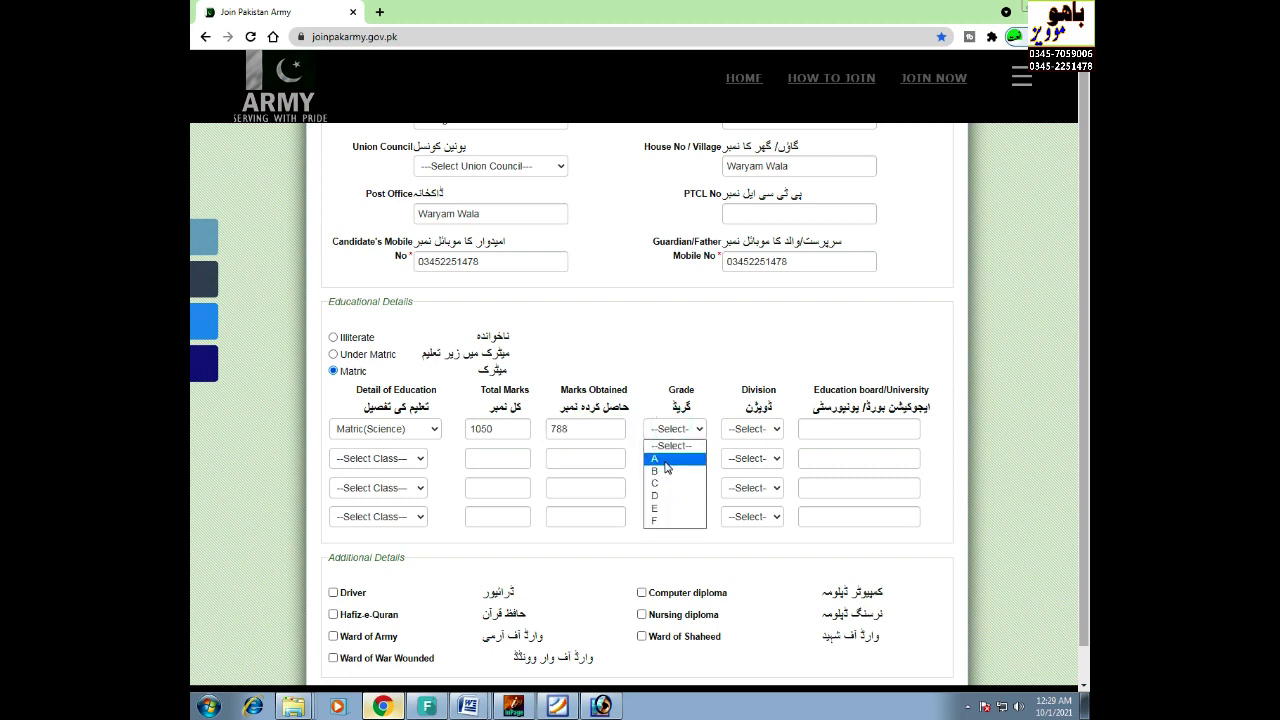
{"action": "left_click", "coordinate": [669, 460]}
{"action": "left_click", "coordinate": [746, 430]}
{"action": "left_click", "coordinate": [741, 460]}
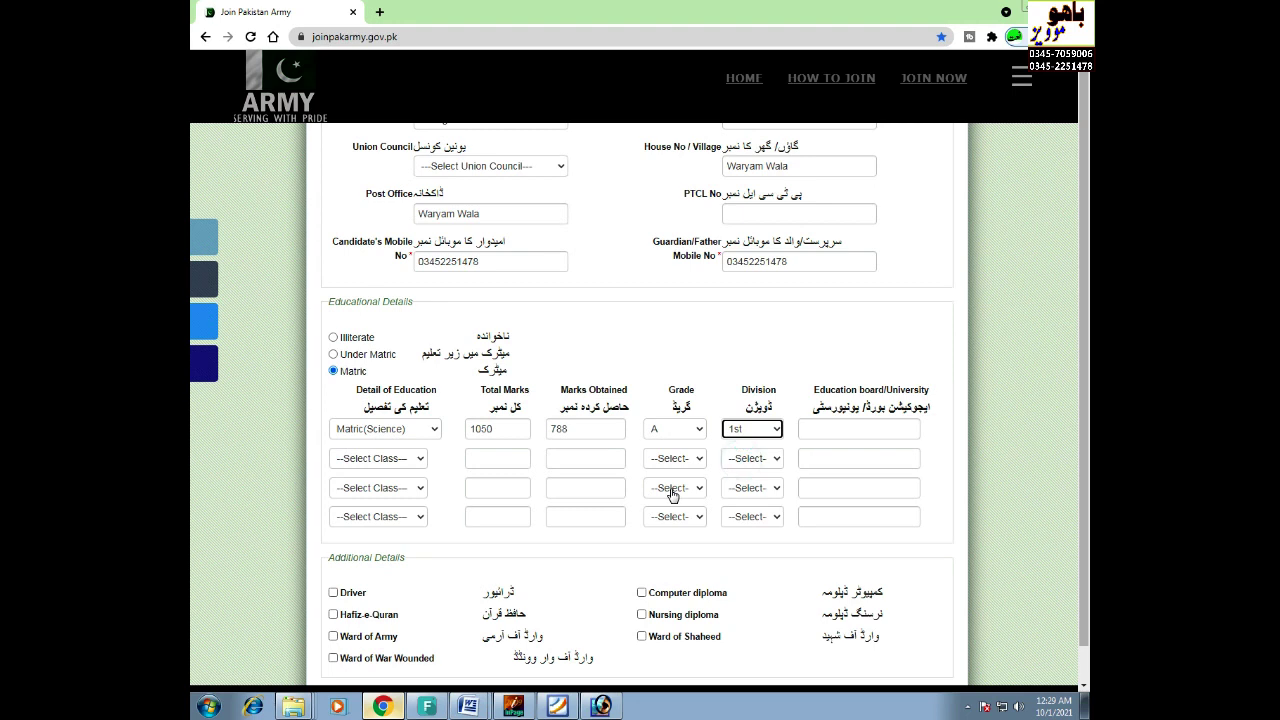
{"action": "left_click", "coordinate": [869, 431]}
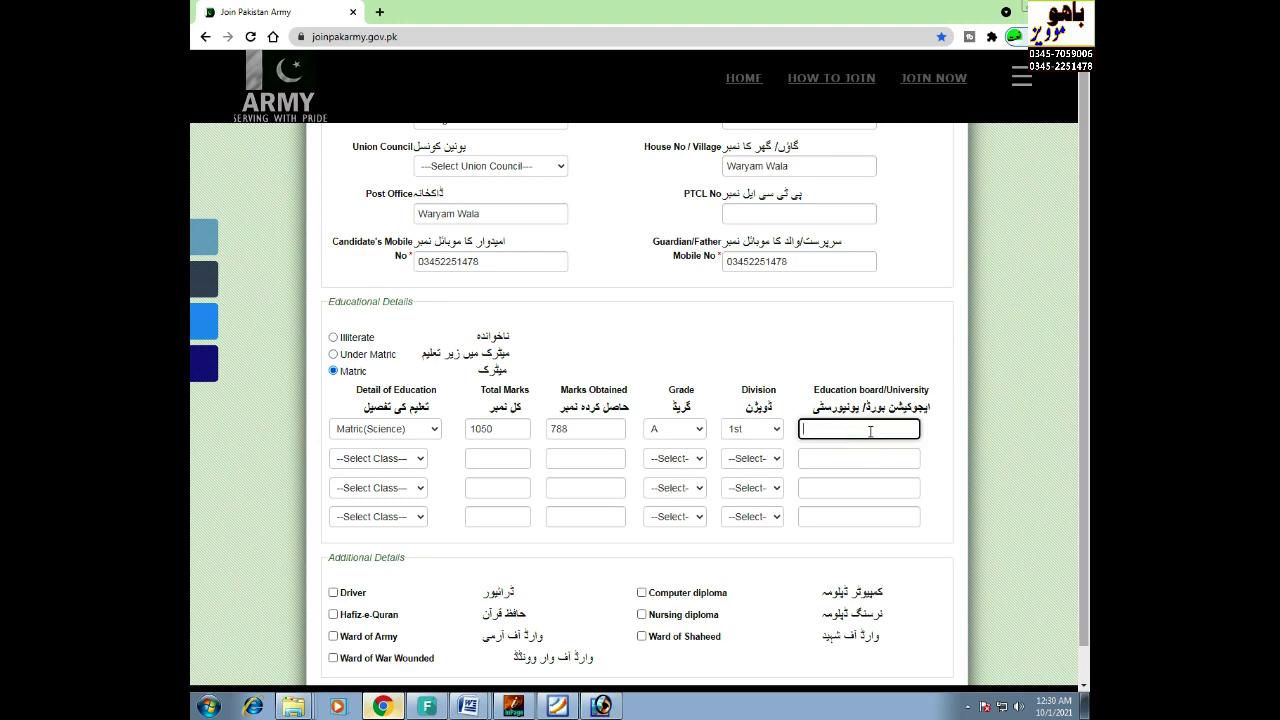
{"action": "type", "text": "Bise Fsd"}
{"action": "scroll", "coordinate": [575, 512], "scroll_direction": "down", "scroll_amount": 3}
{"action": "left_click", "coordinate": [425, 535]}
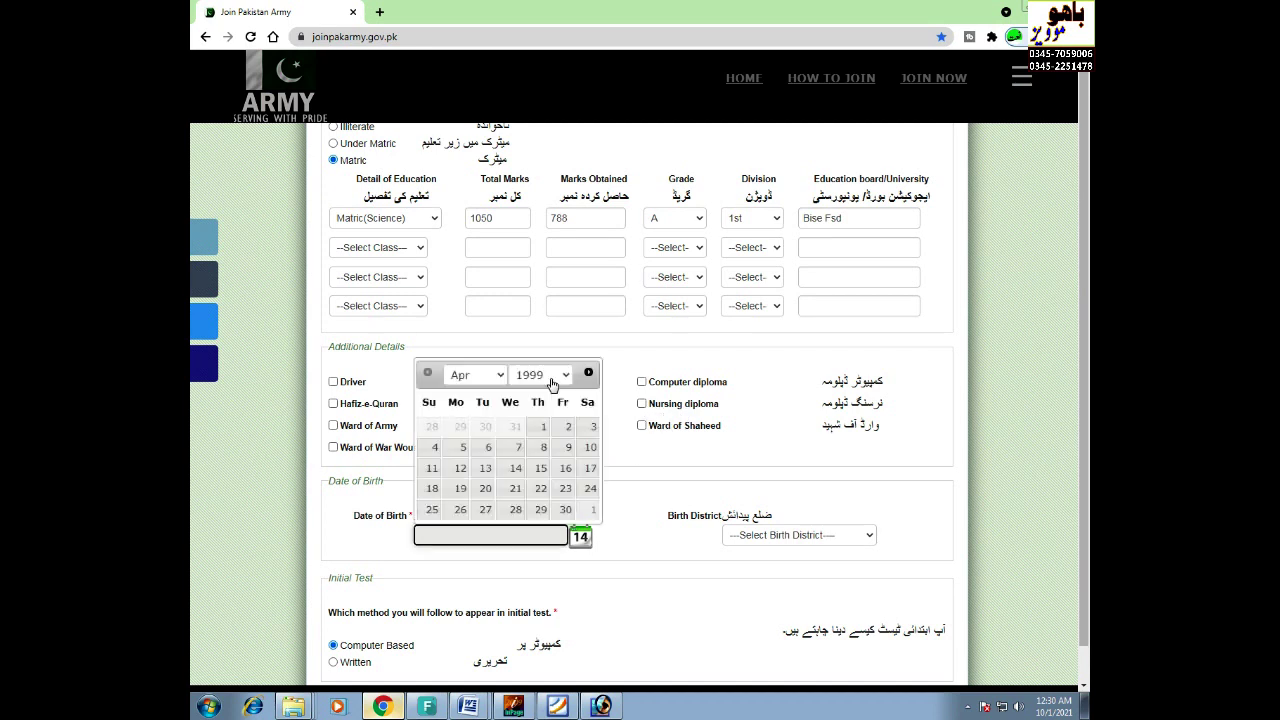
{"action": "left_click", "coordinate": [552, 378]}
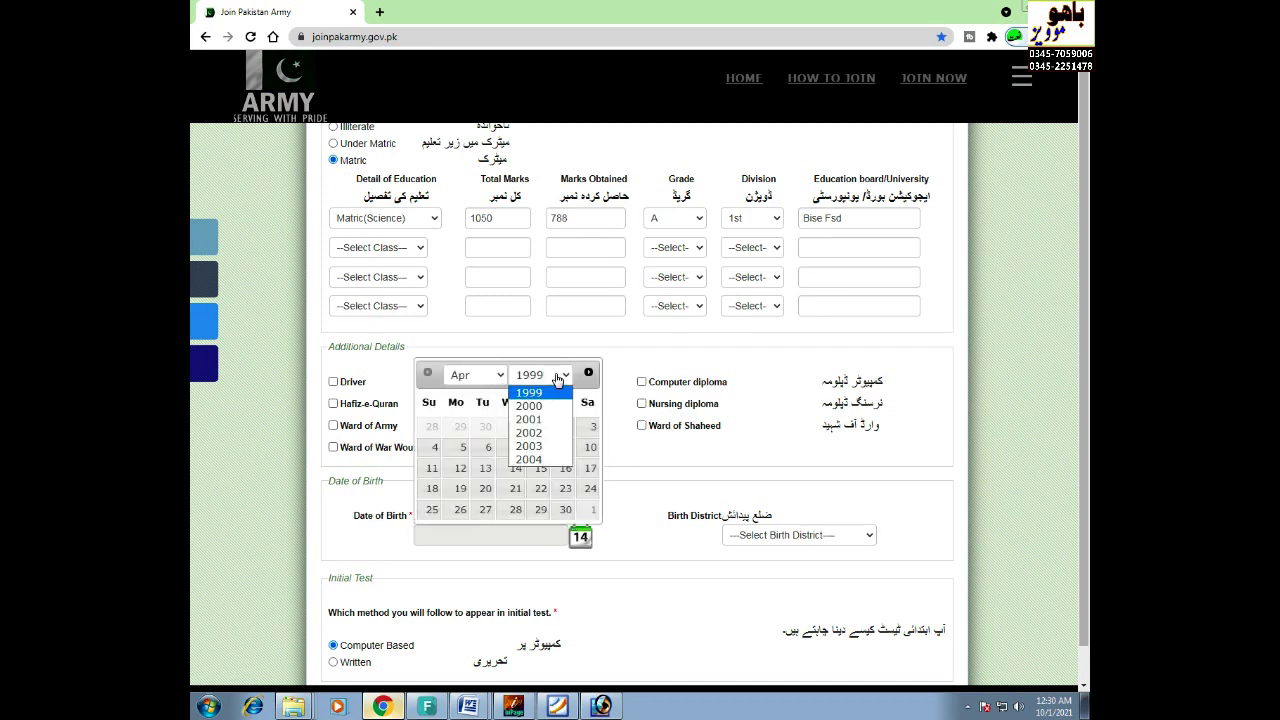
{"action": "left_click", "coordinate": [531, 433]}
{"action": "left_click", "coordinate": [509, 450]}
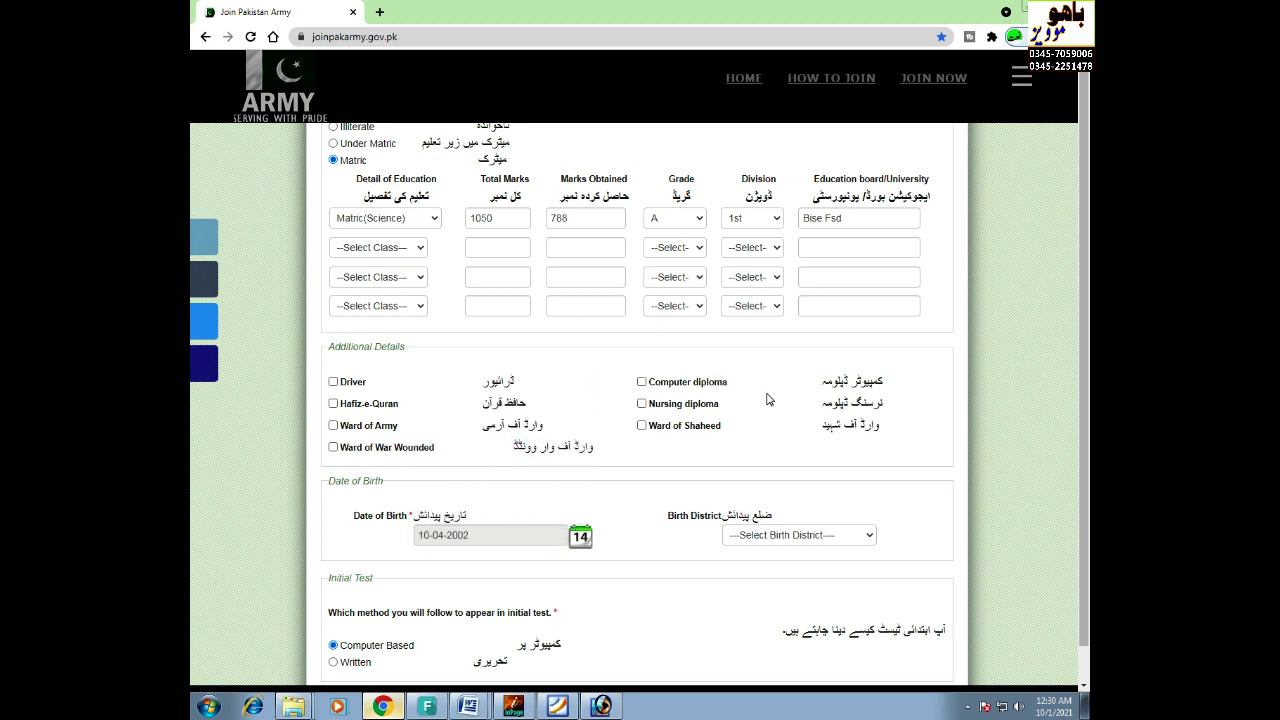
{"action": "left_click", "coordinate": [799, 535]}
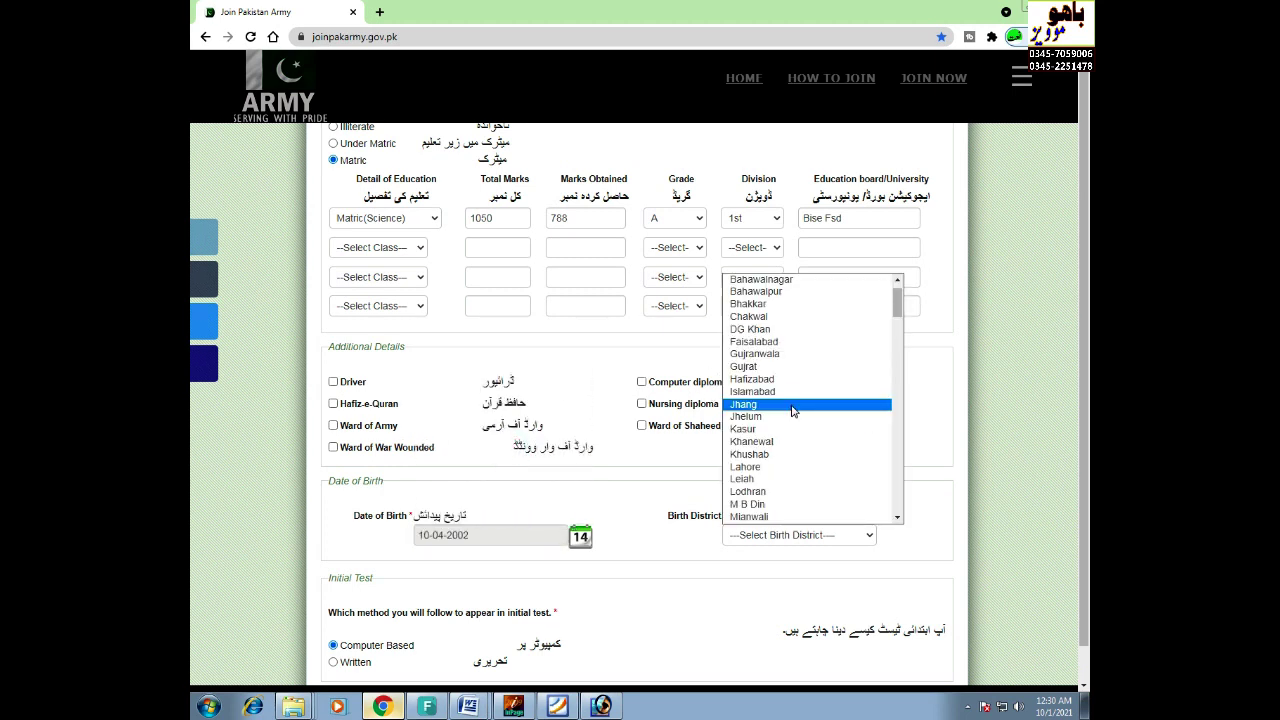
{"action": "left_click", "coordinate": [792, 405]}
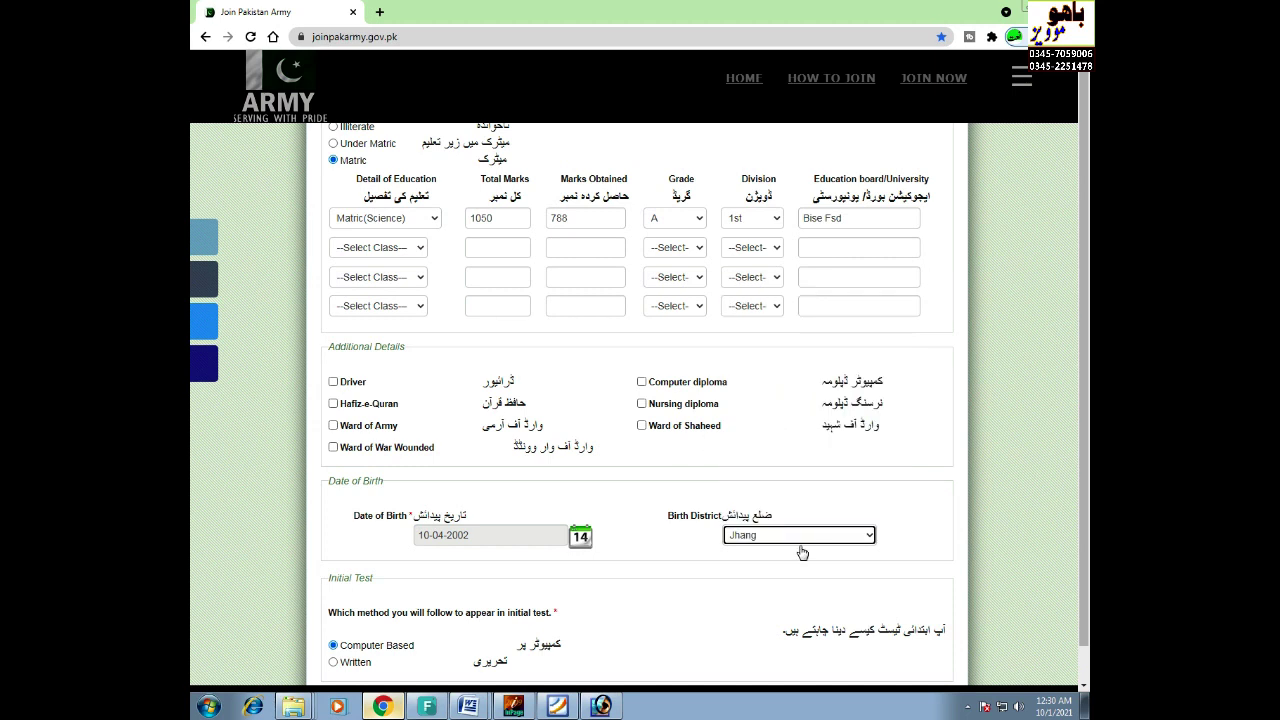
{"action": "scroll", "coordinate": [614, 459], "scroll_direction": "down", "scroll_amount": 3}
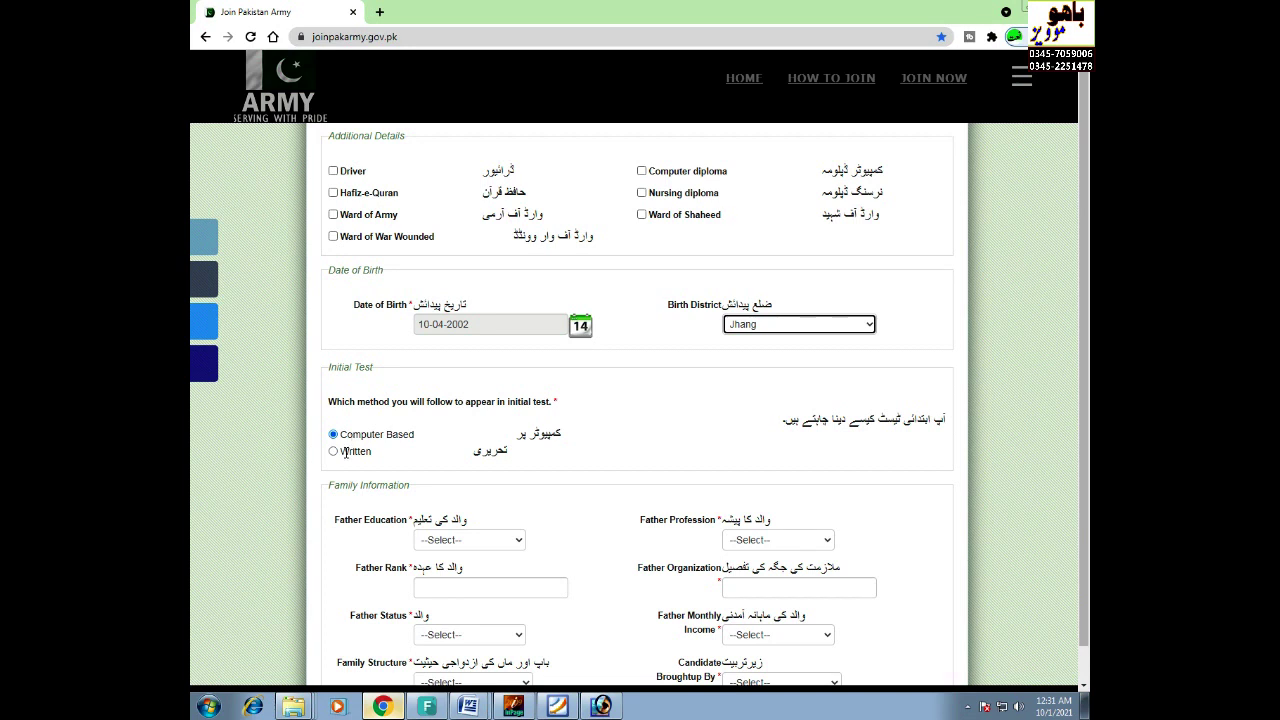
- Choose the Written initial test, father's education Middle and profession Agriculturist
{"action": "left_click", "coordinate": [336, 453]}
{"action": "scroll", "coordinate": [480, 474], "scroll_direction": "down", "scroll_amount": 2}
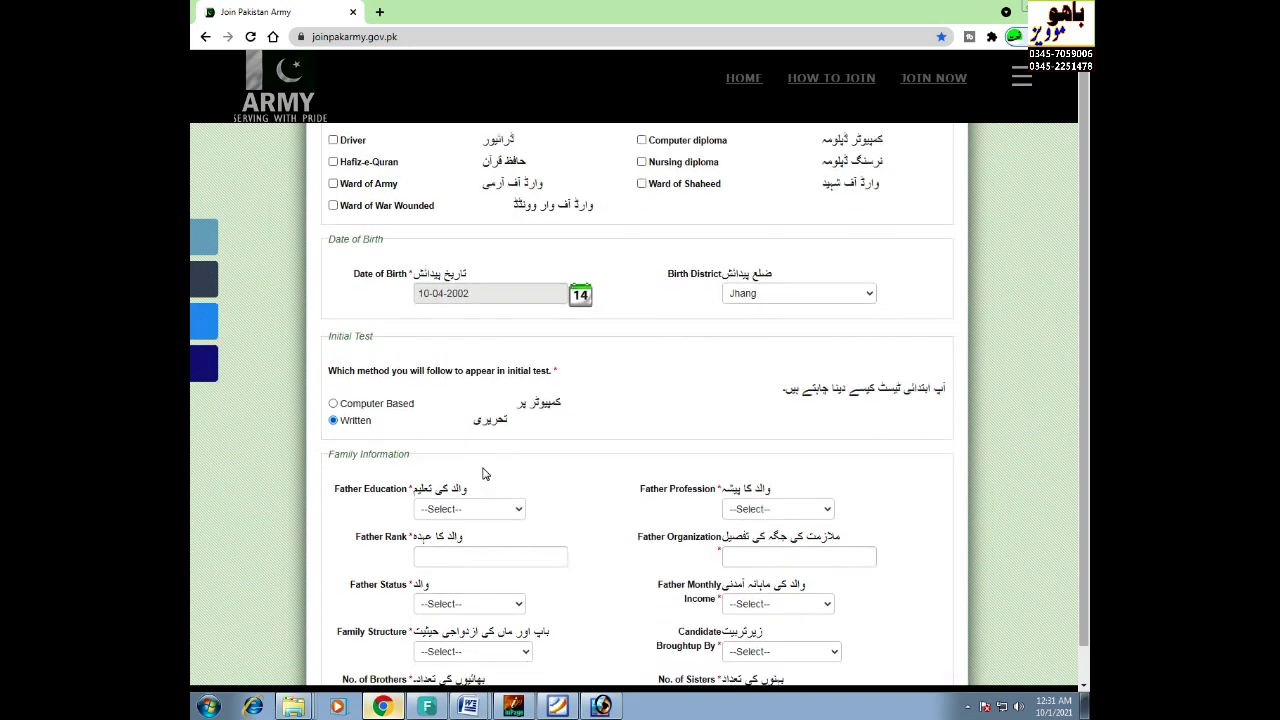
{"action": "left_click", "coordinate": [493, 398]}
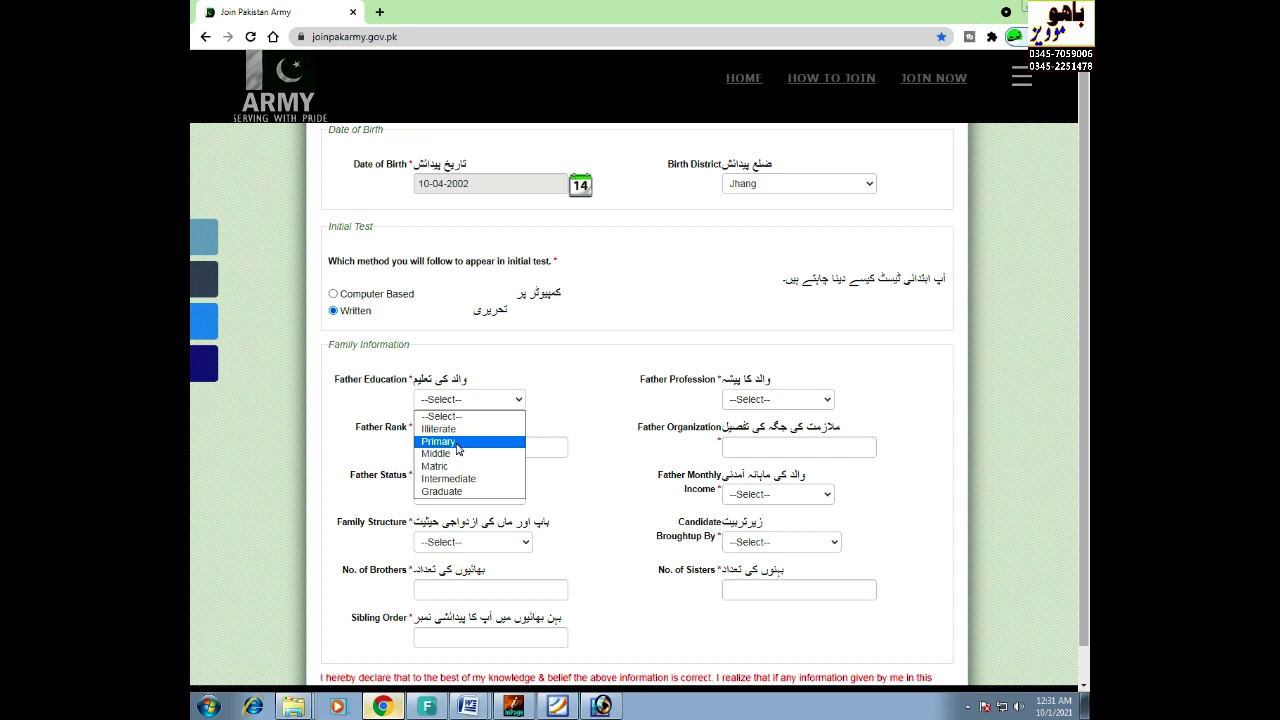
{"action": "left_click", "coordinate": [457, 453]}
{"action": "left_click", "coordinate": [808, 400]}
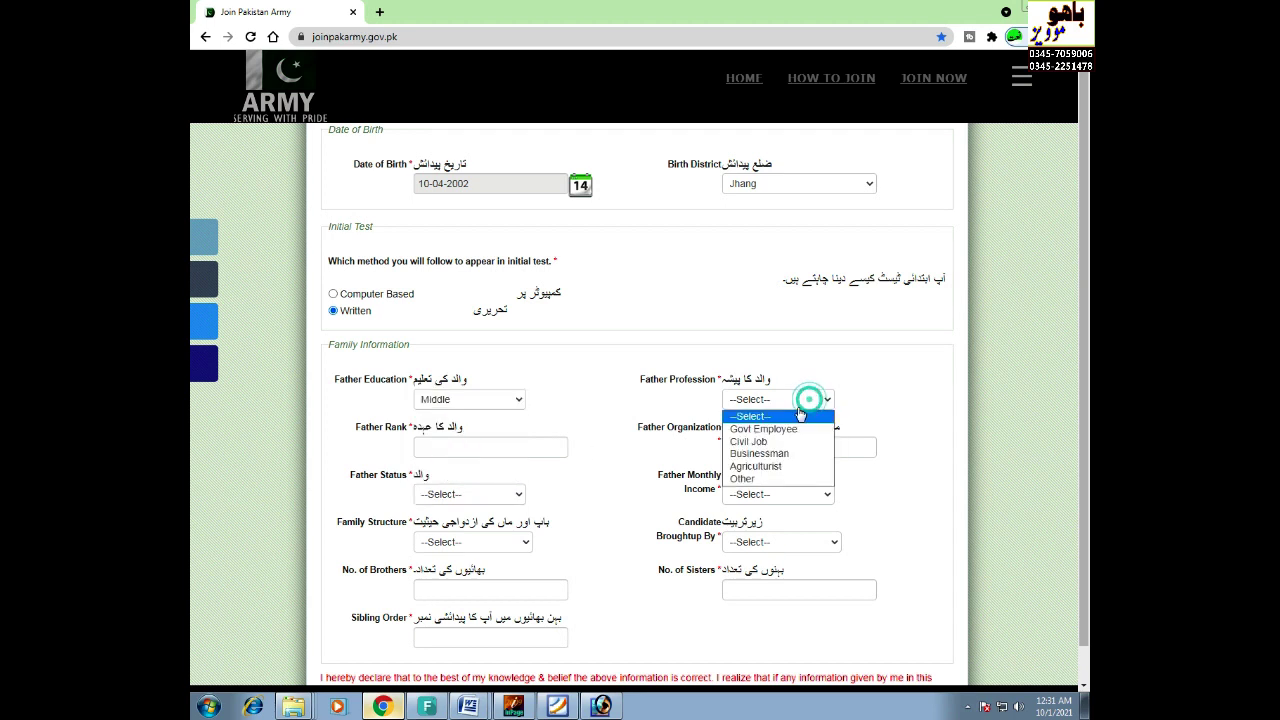
{"action": "left_click", "coordinate": [761, 467]}
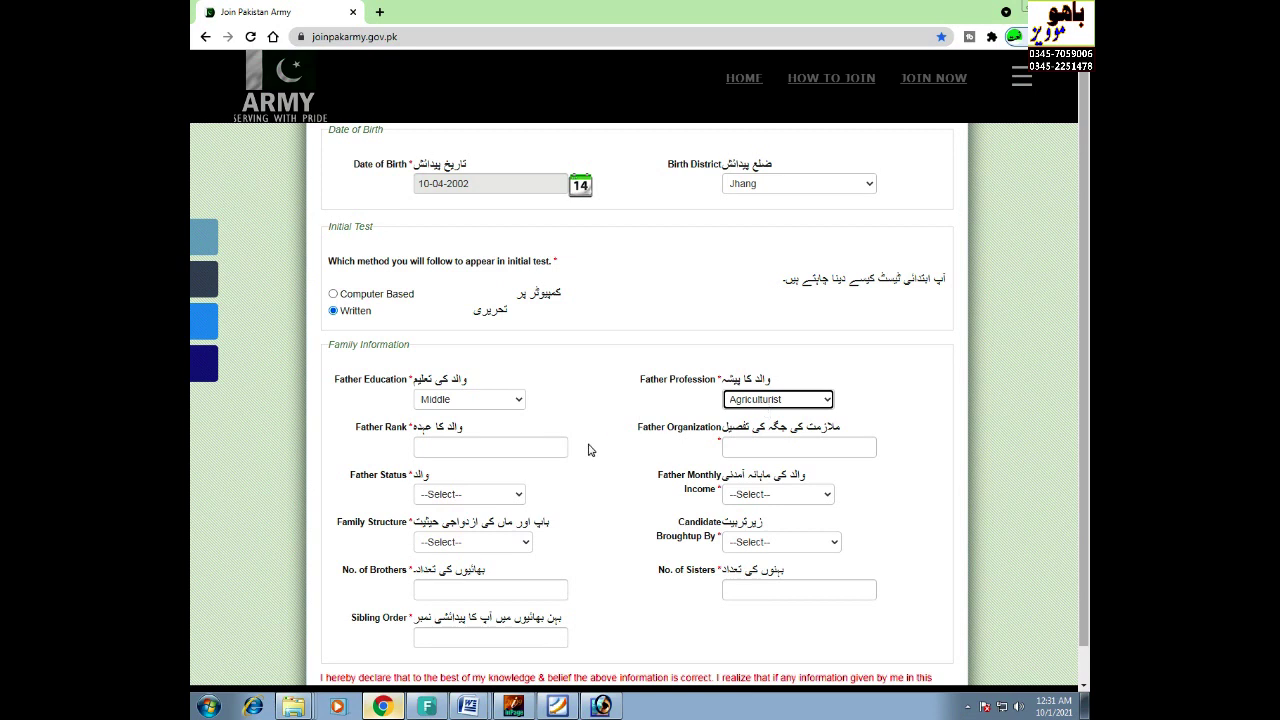
- Enter father's rank Farmar and organization, status Deceased, income 21,000 to 30,000
{"action": "left_click", "coordinate": [545, 446]}
{"action": "type", "text": "Faram"}
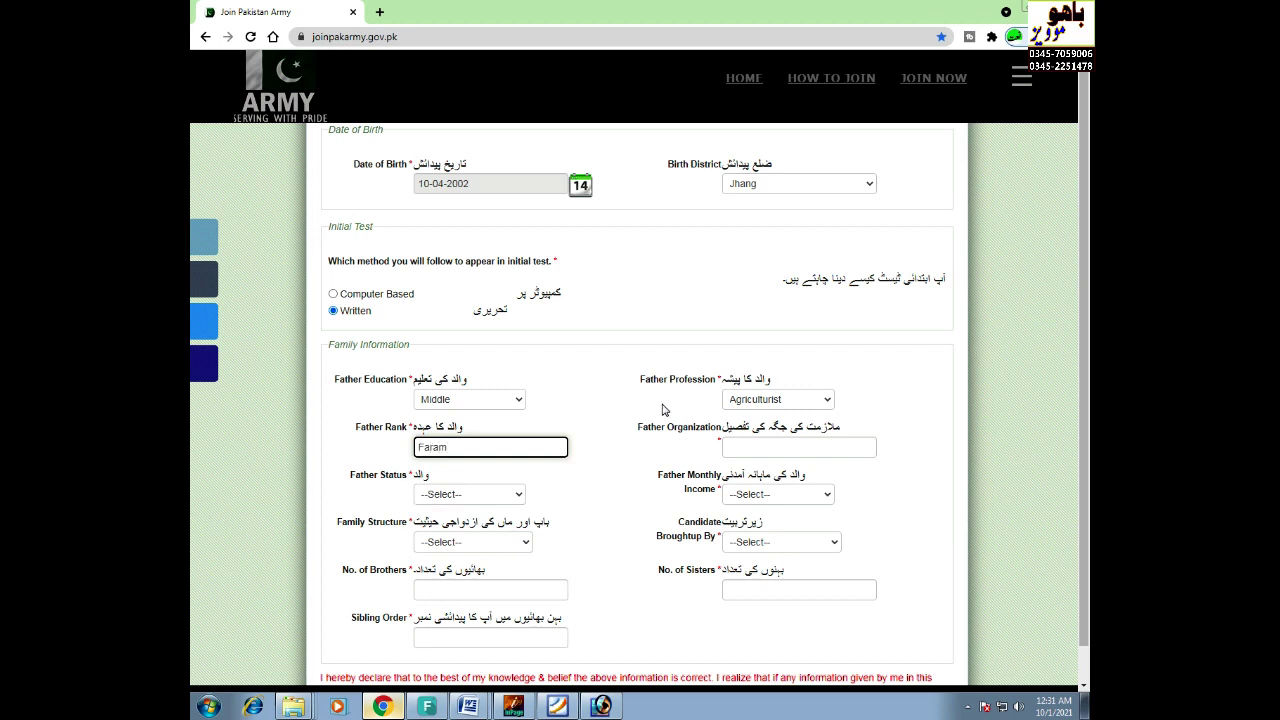
{"action": "key", "text": "BackSpace"}
{"action": "key", "text": "BackSpace"}
{"action": "type", "text": "mar"}
{"action": "left_click", "coordinate": [776, 448]}
{"action": "type", "text": "Waryas"}
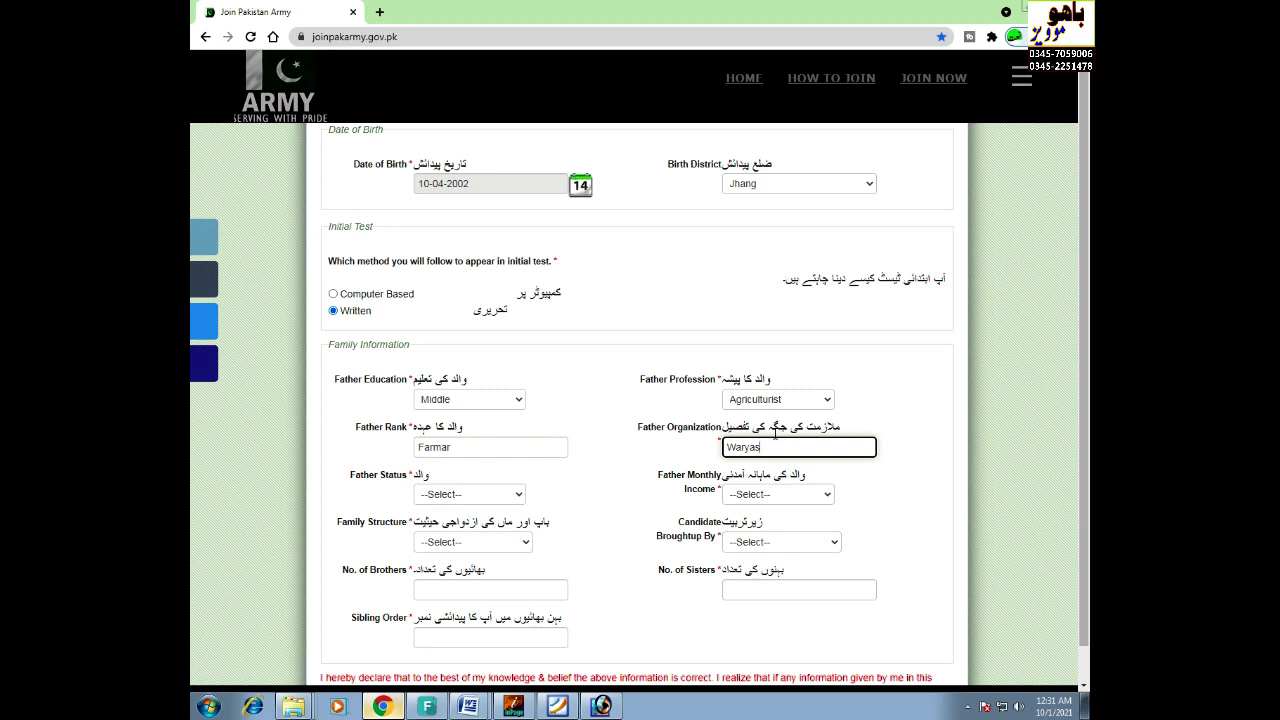
{"action": "type", "text": "m m"}
{"action": "left_click", "coordinate": [466, 495]}
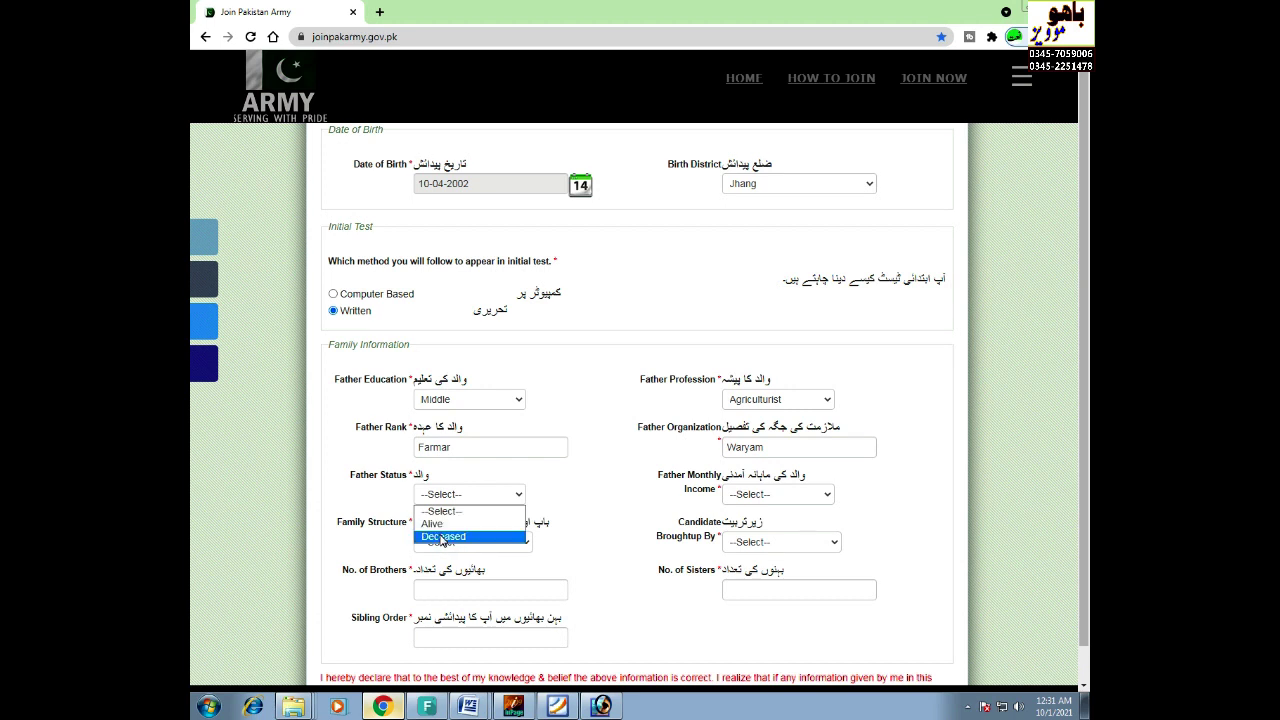
{"action": "left_click", "coordinate": [441, 537]}
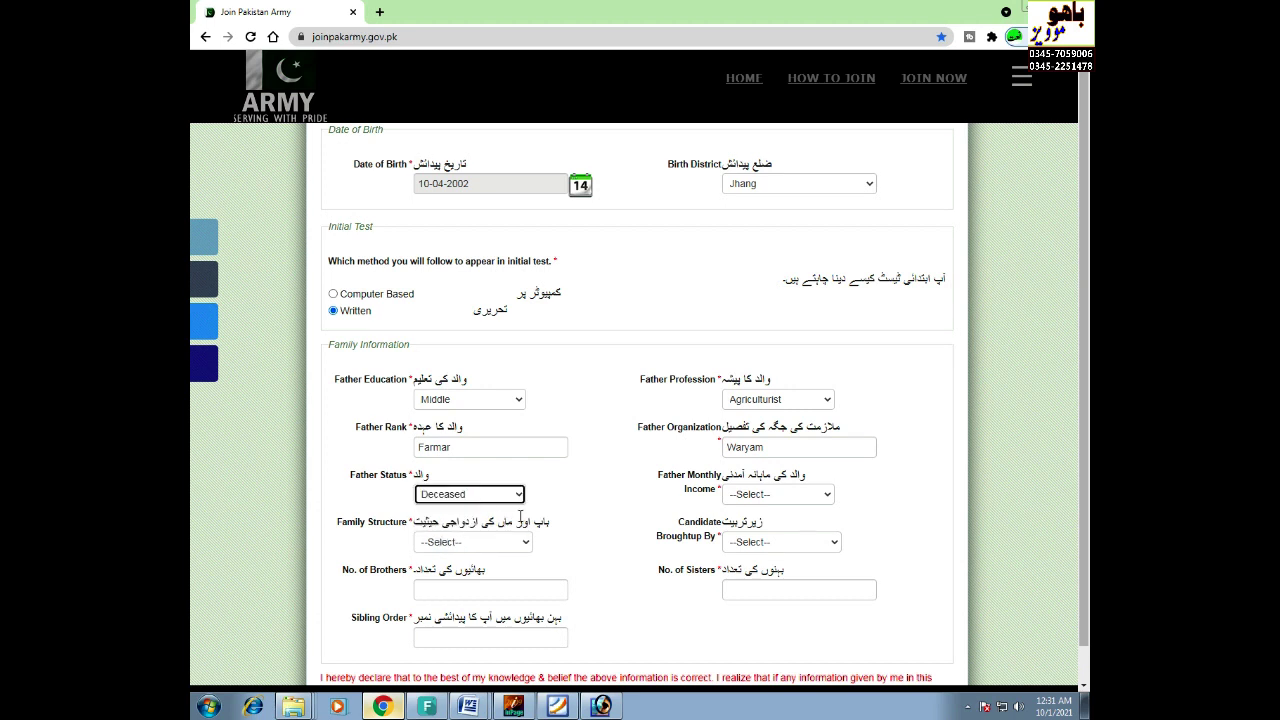
{"action": "left_click", "coordinate": [760, 495]}
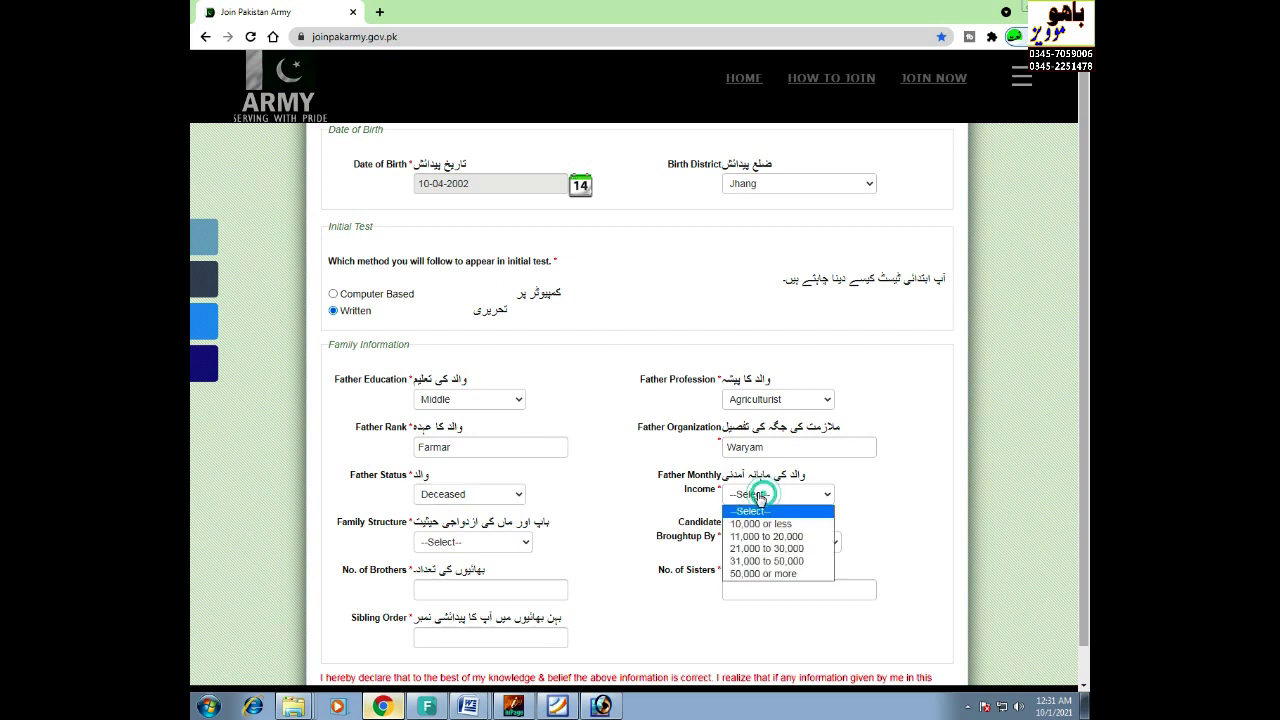
{"action": "left_click", "coordinate": [766, 548]}
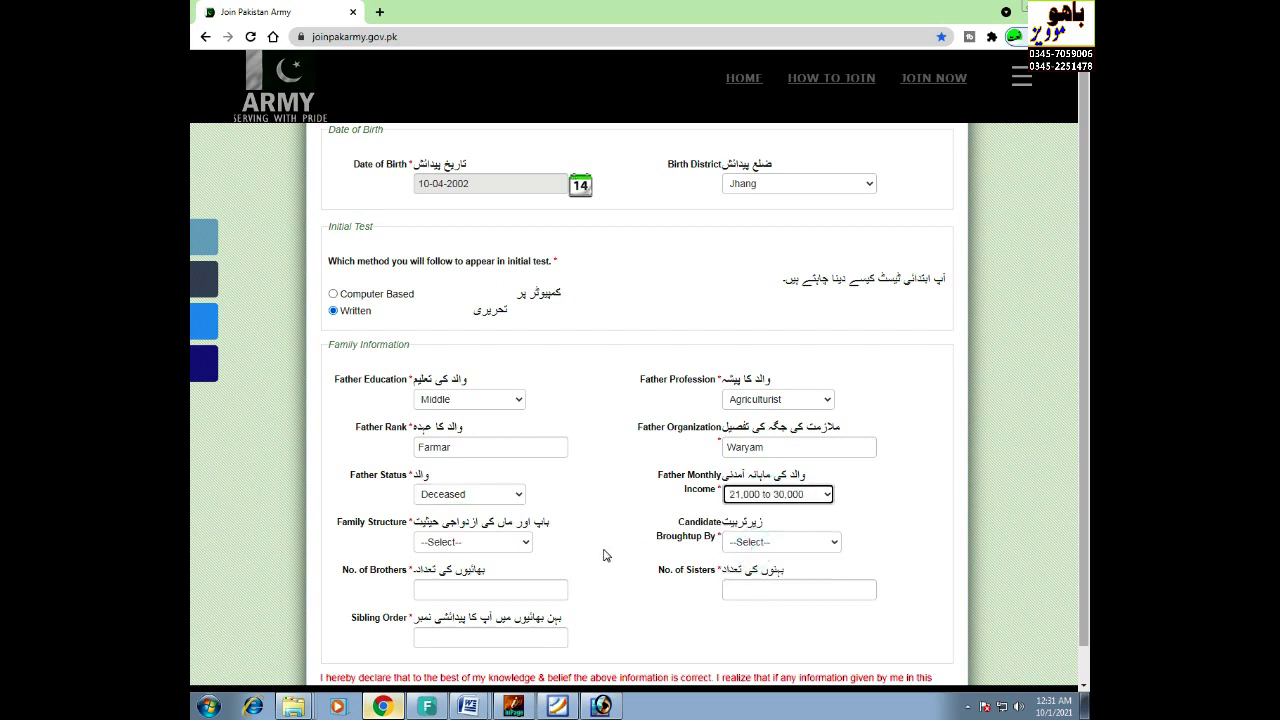
- Set family structure to parents living together, brought up by both, with 4 brothers, 1 sister, sibling order 2
{"action": "scroll", "coordinate": [485, 551], "scroll_direction": "down", "scroll_amount": 2}
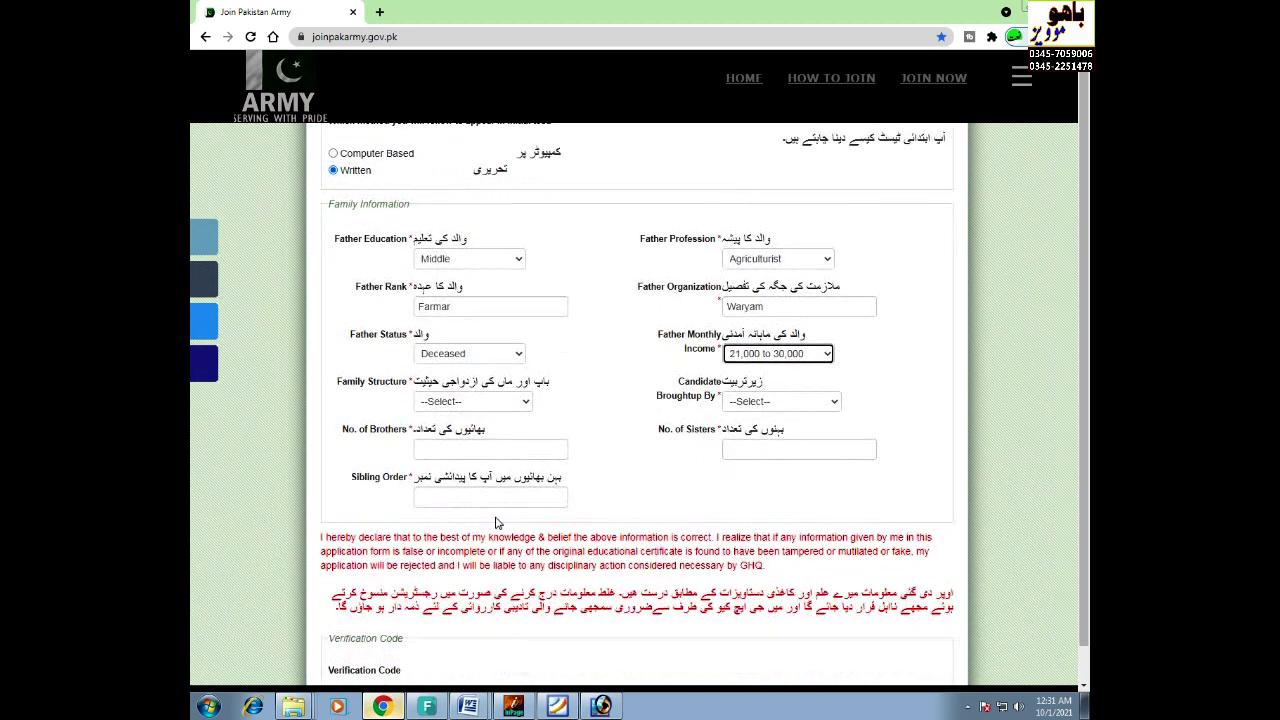
{"action": "left_click", "coordinate": [490, 404]}
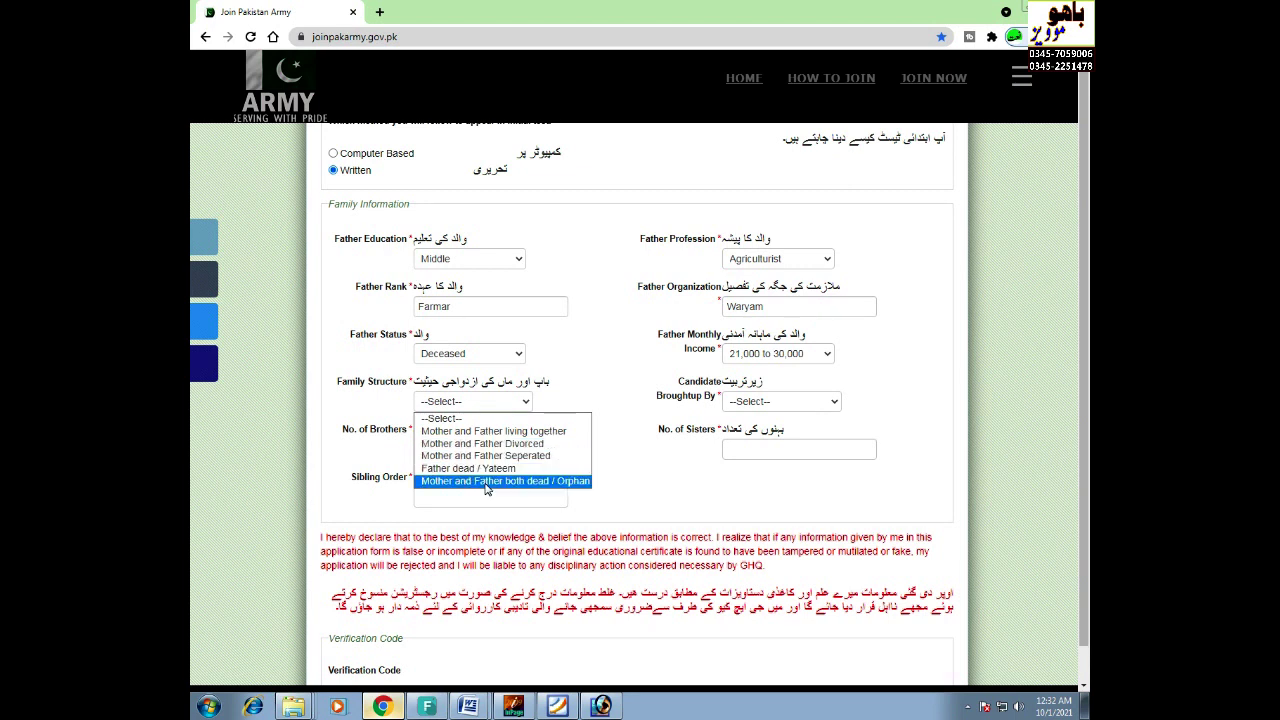
{"action": "left_click", "coordinate": [480, 431]}
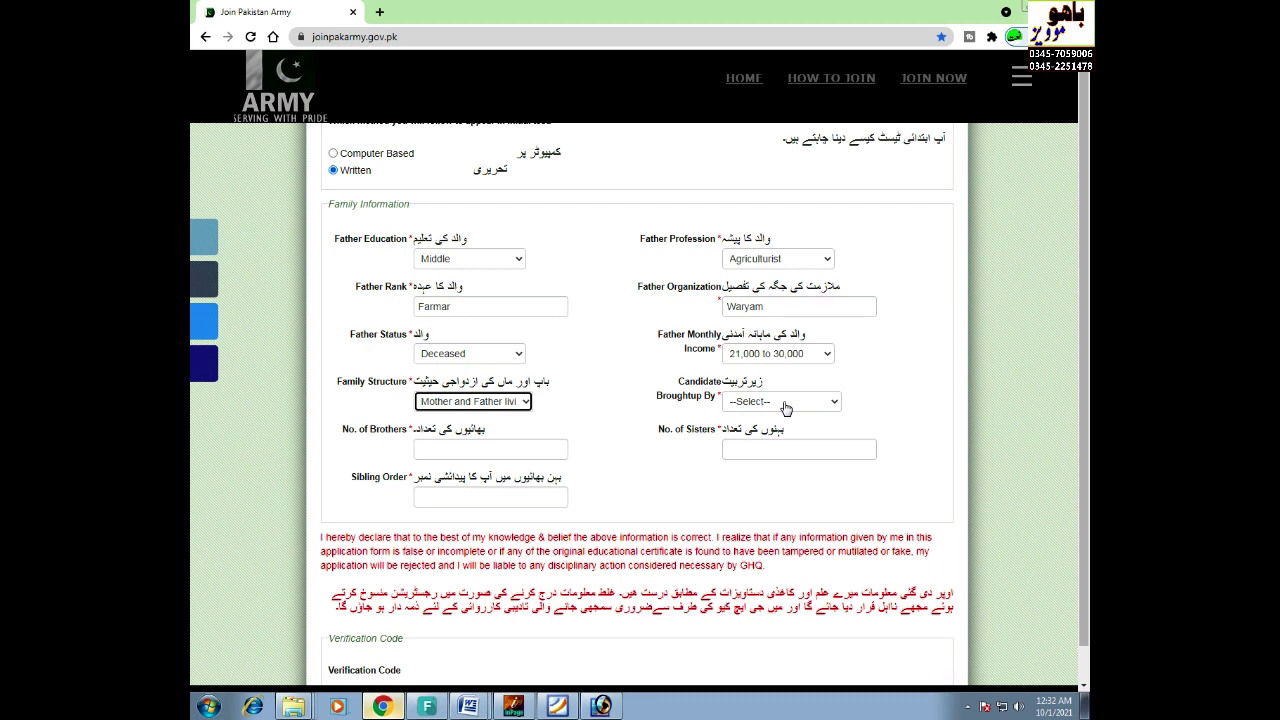
{"action": "left_click", "coordinate": [785, 405]}
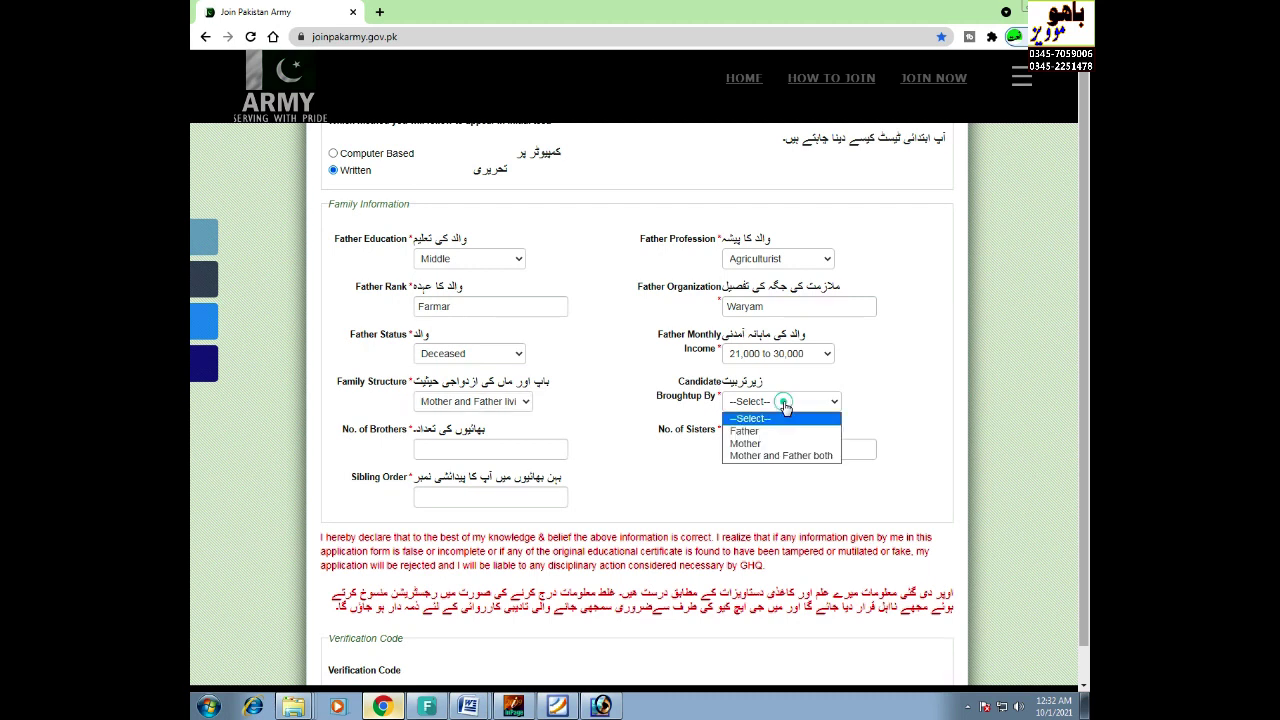
{"action": "left_click", "coordinate": [780, 455]}
{"action": "key", "text": "Tab"}
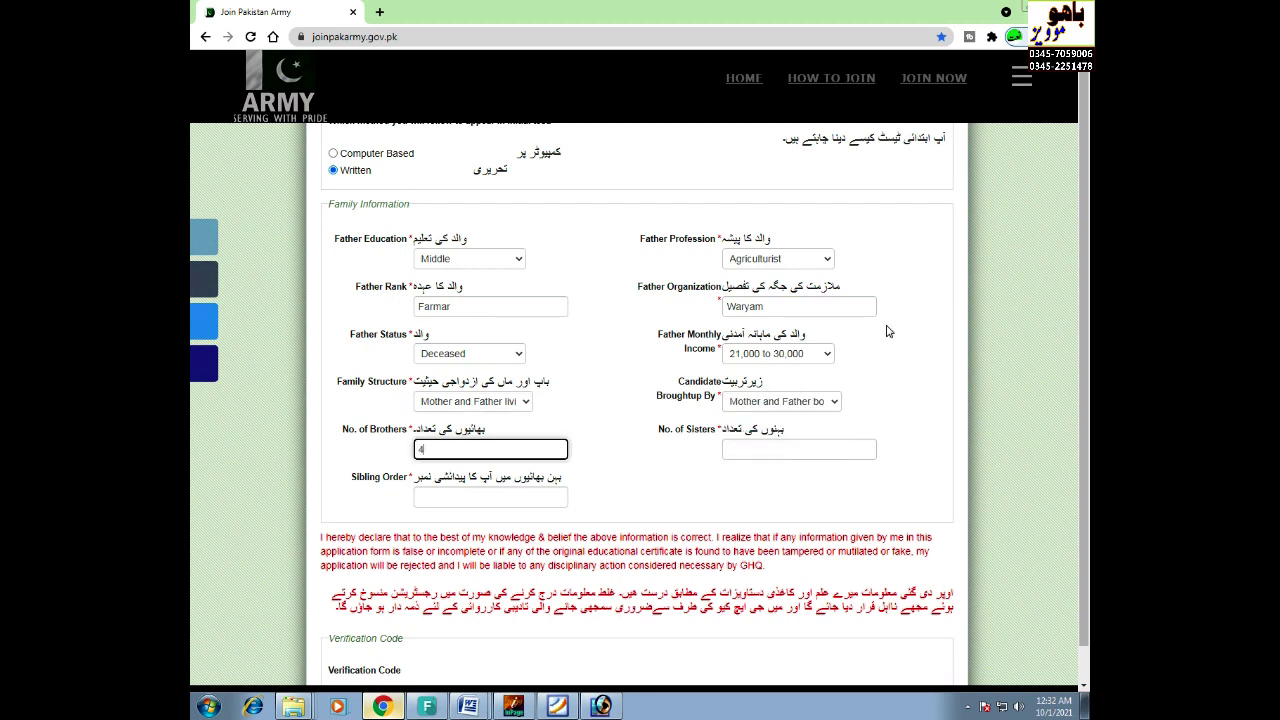
{"action": "left_click", "coordinate": [755, 448]}
{"action": "type", "text": "1"}
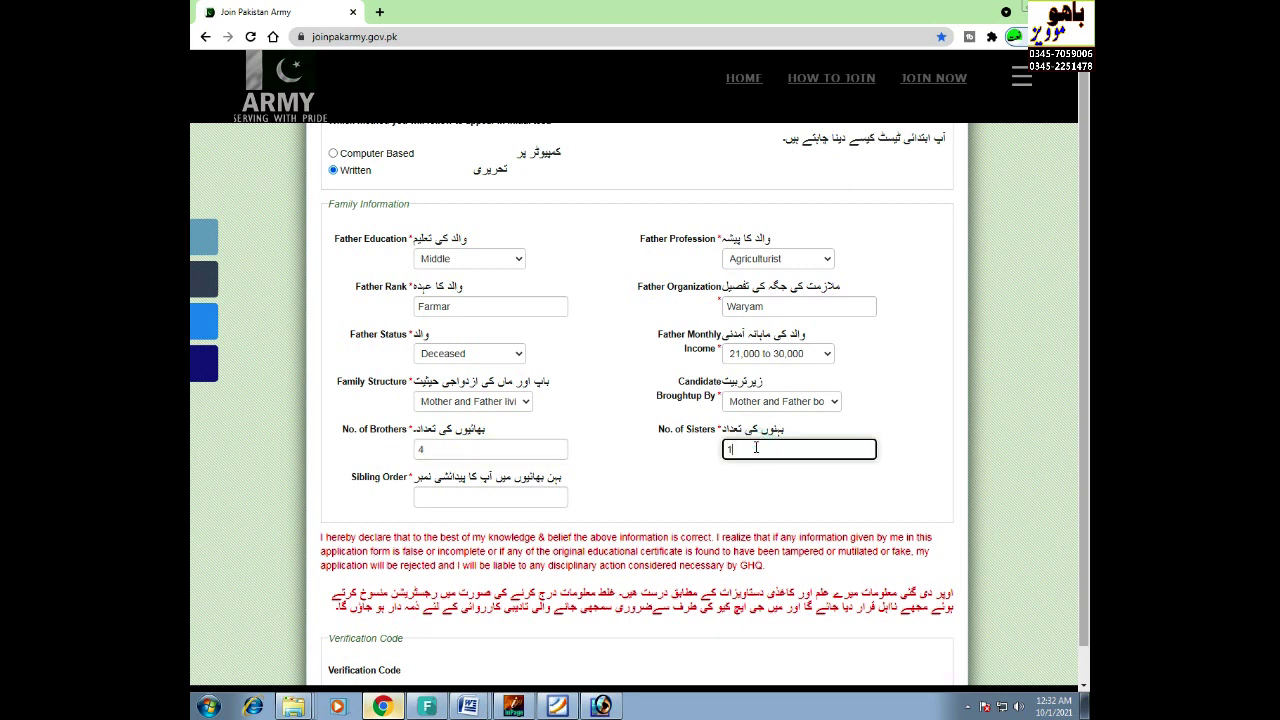
{"action": "left_click", "coordinate": [449, 501]}
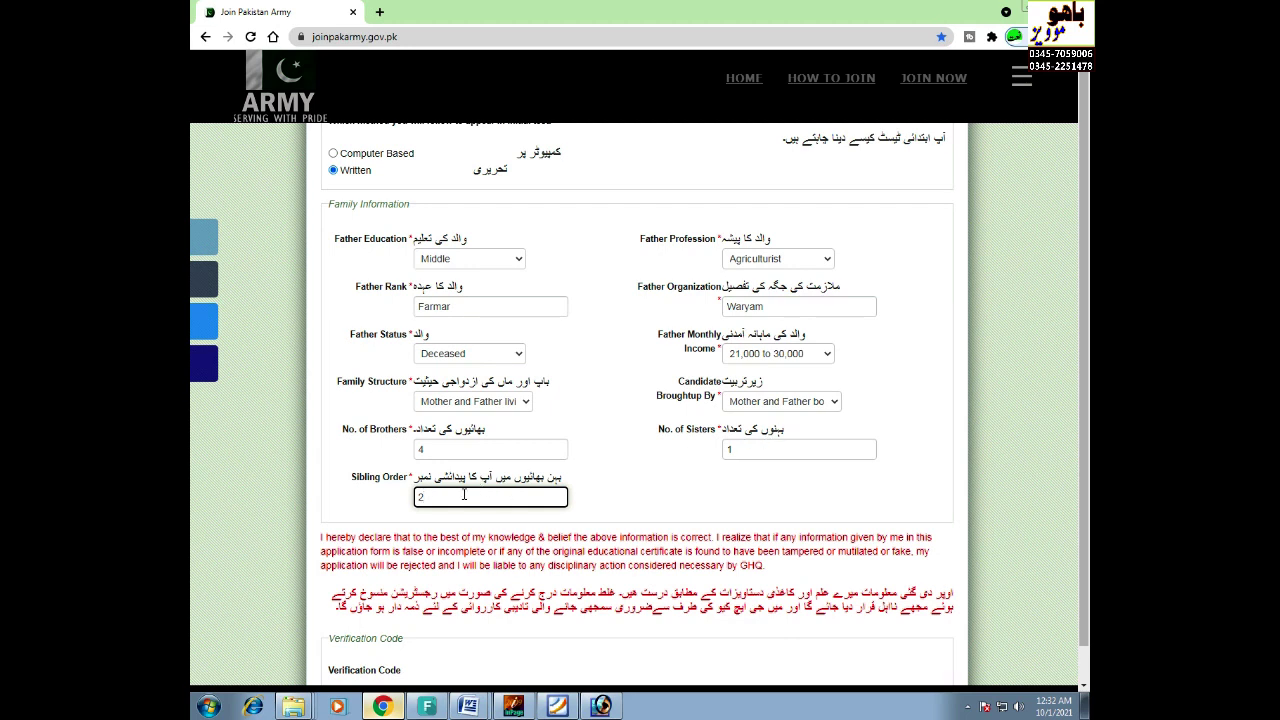
{"action": "scroll", "coordinate": [466, 492], "scroll_direction": "down", "scroll_amount": 2}
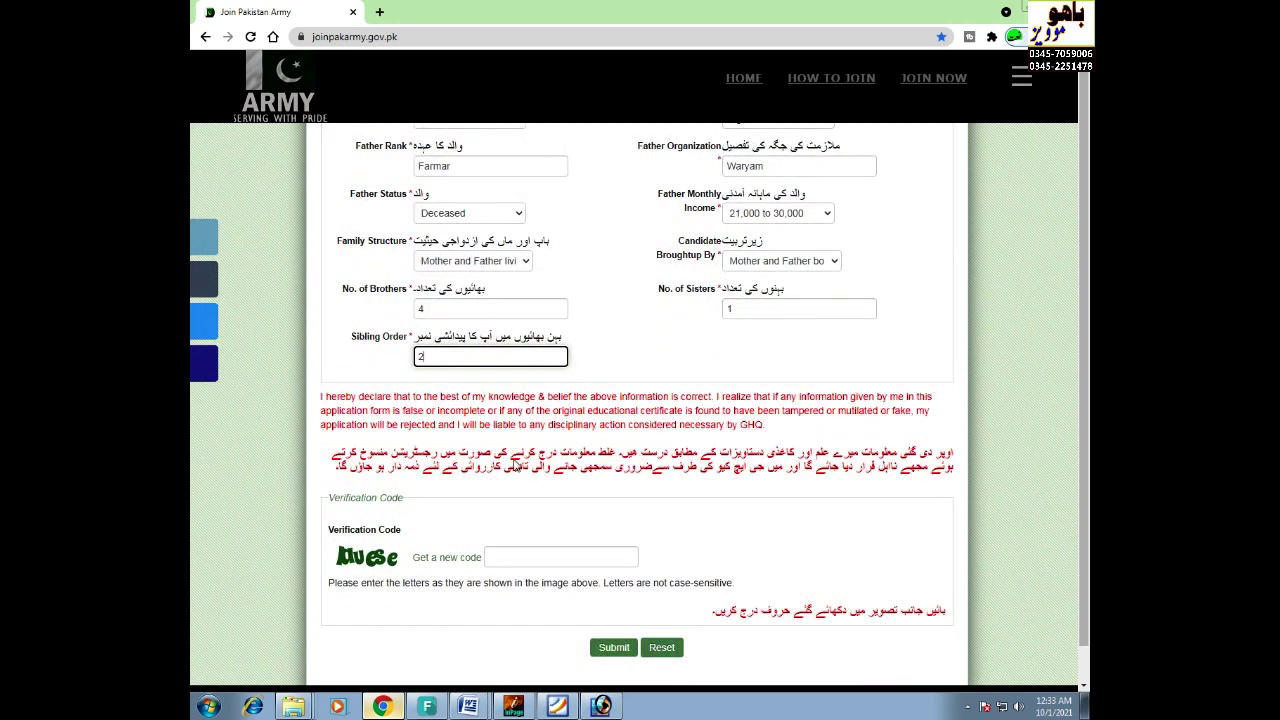
- Enter the captcha verification code and submit the enrollment form, getting the 'No capacity' error
{"action": "left_click", "coordinate": [508, 555]}
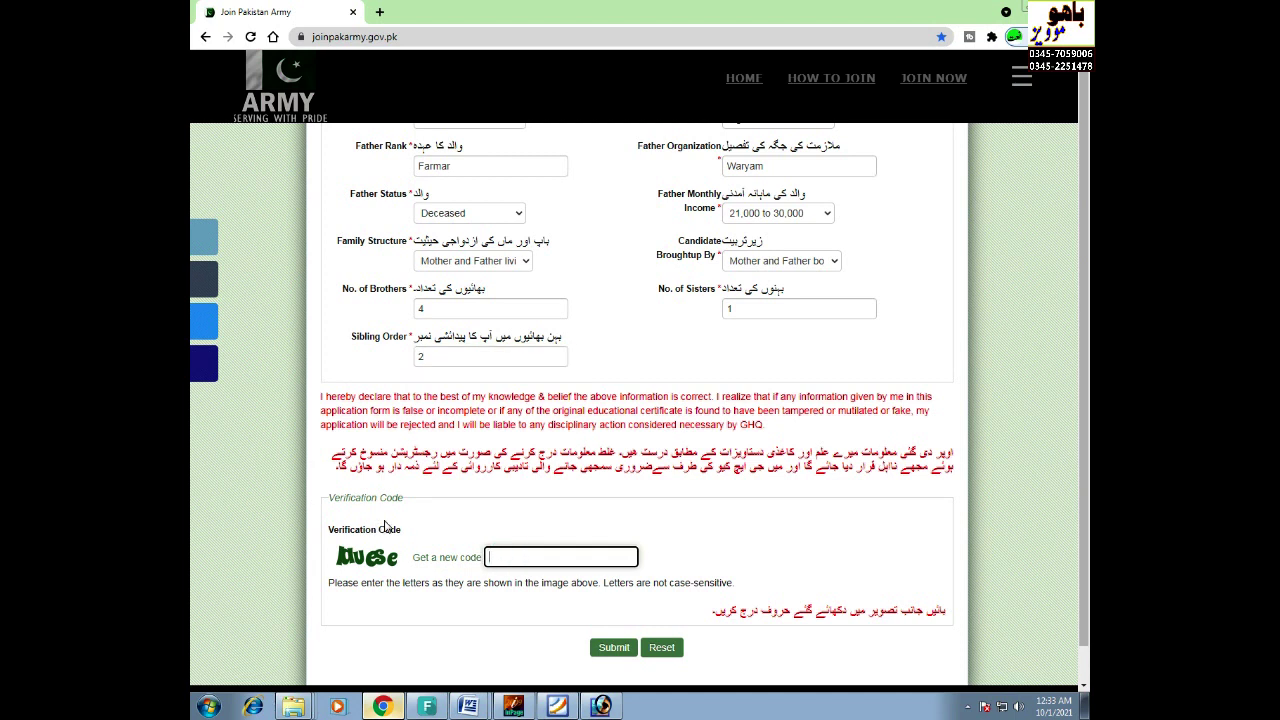
{"action": "scroll", "coordinate": [386, 528], "scroll_direction": "down", "scroll_amount": 1}
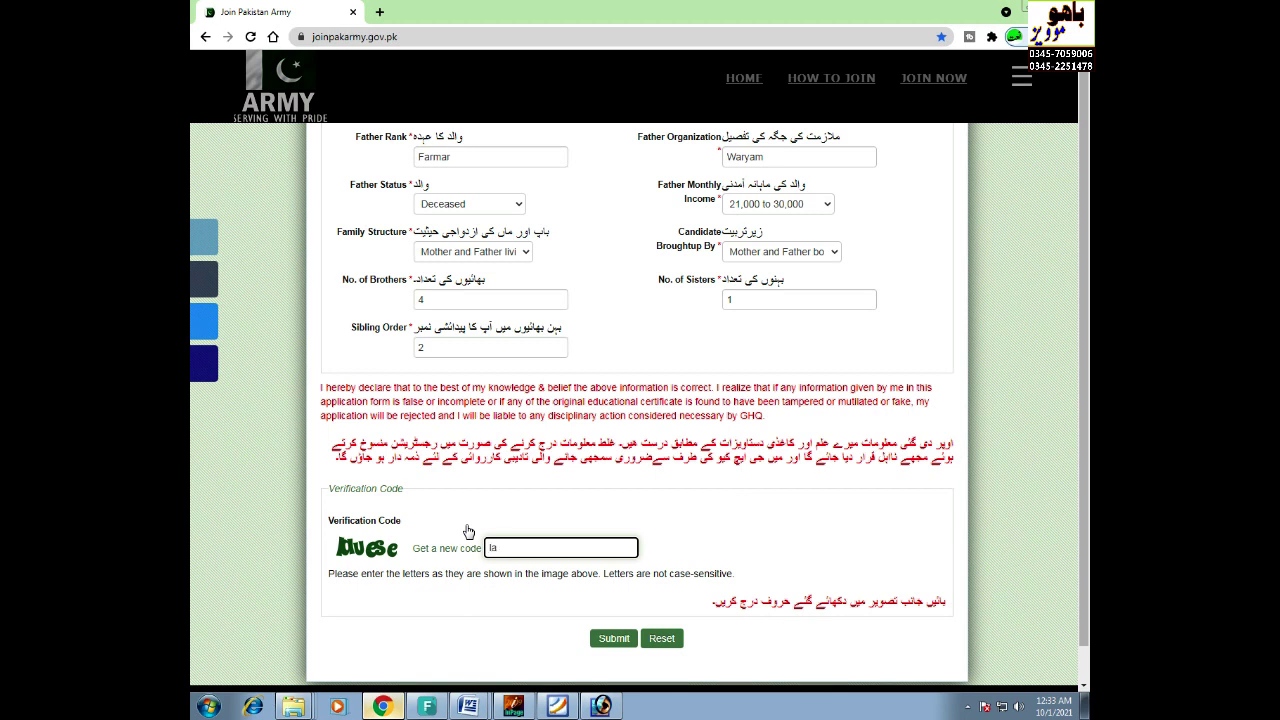
{"action": "type", "text": "lac"}
{"action": "type", "text": "u"}
{"action": "type", "text": "ese"}
{"action": "left_click", "coordinate": [616, 640]}
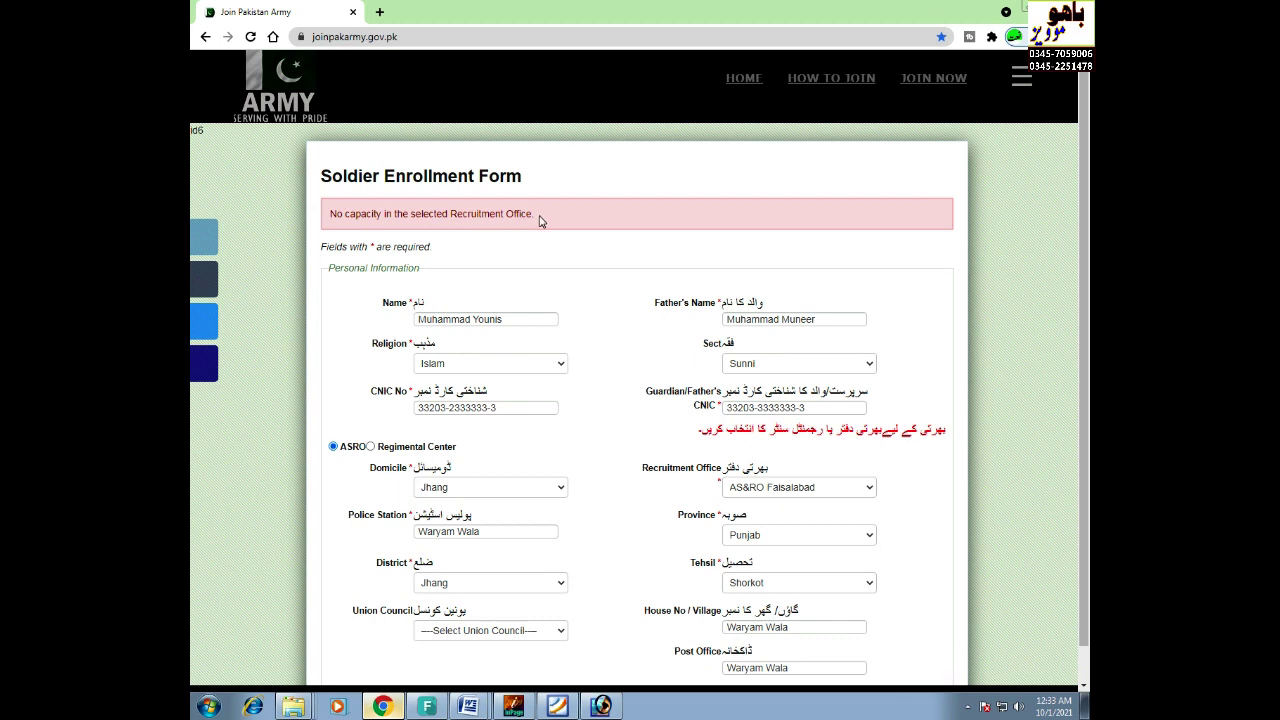
- Scroll through the reloaded enrollment form and back up to read the 'No capacity in the selected Recruitment Office' error
{"action": "scroll", "coordinate": [539, 221], "scroll_direction": "down", "scroll_amount": 8}
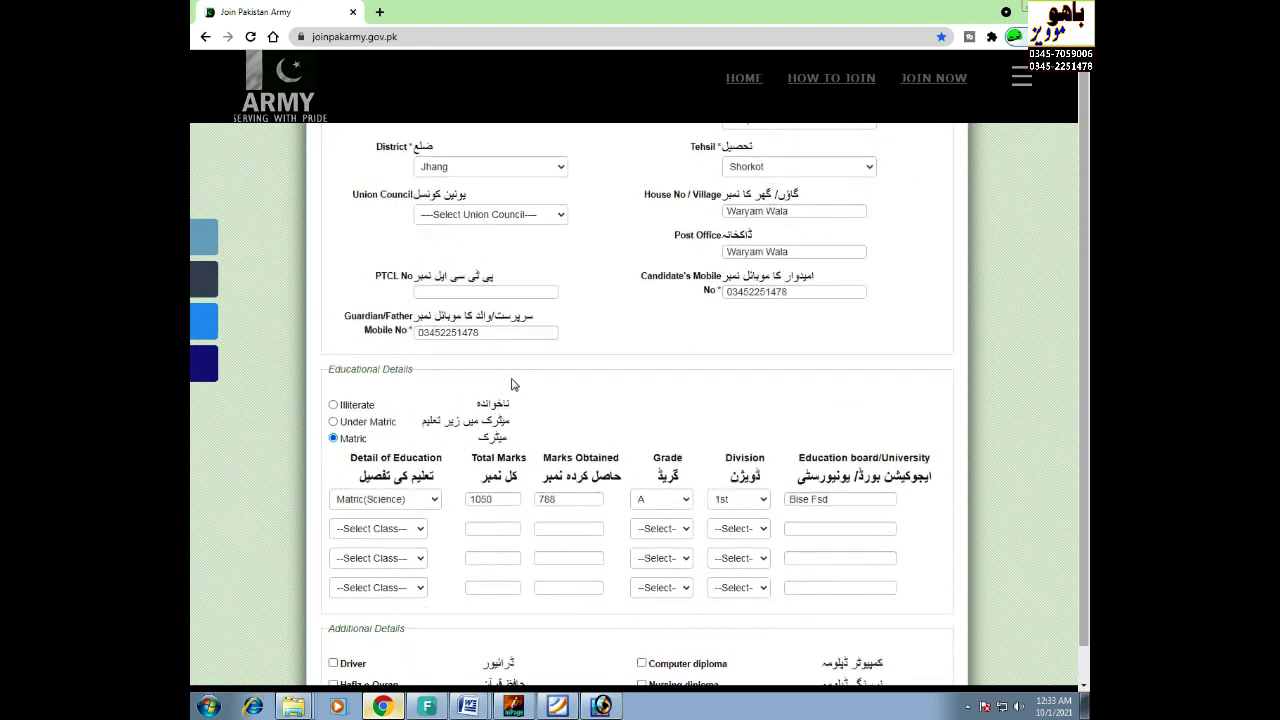
{"action": "scroll", "coordinate": [557, 570], "scroll_direction": "down", "scroll_amount": 5}
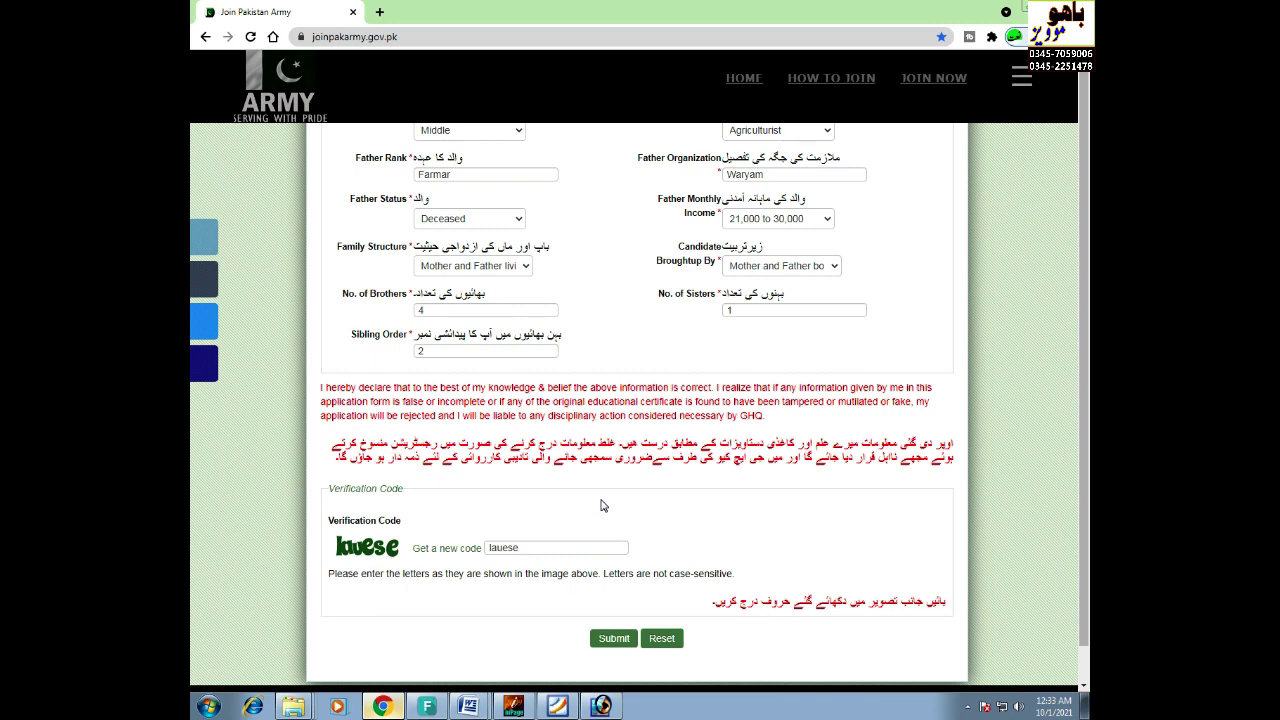
{"action": "scroll", "coordinate": [601, 506], "scroll_direction": "up", "scroll_amount": 10}
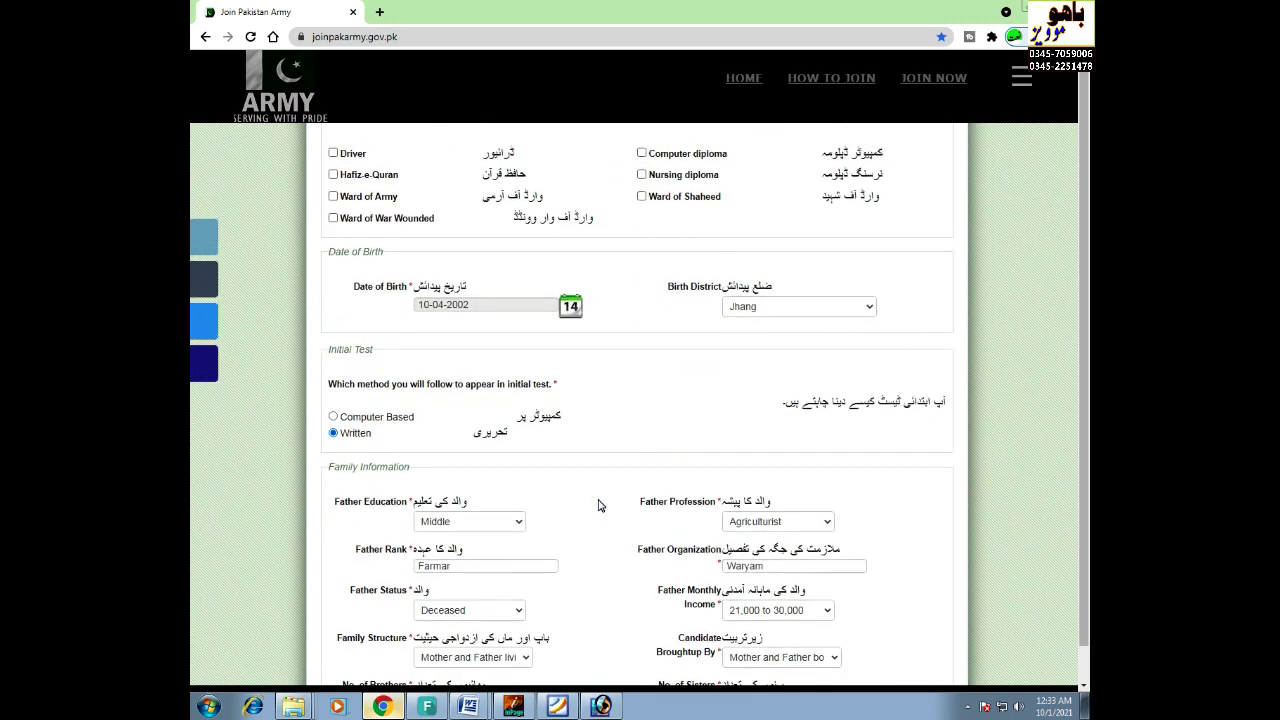
{"action": "scroll", "coordinate": [600, 505], "scroll_direction": "up", "scroll_amount": 7}
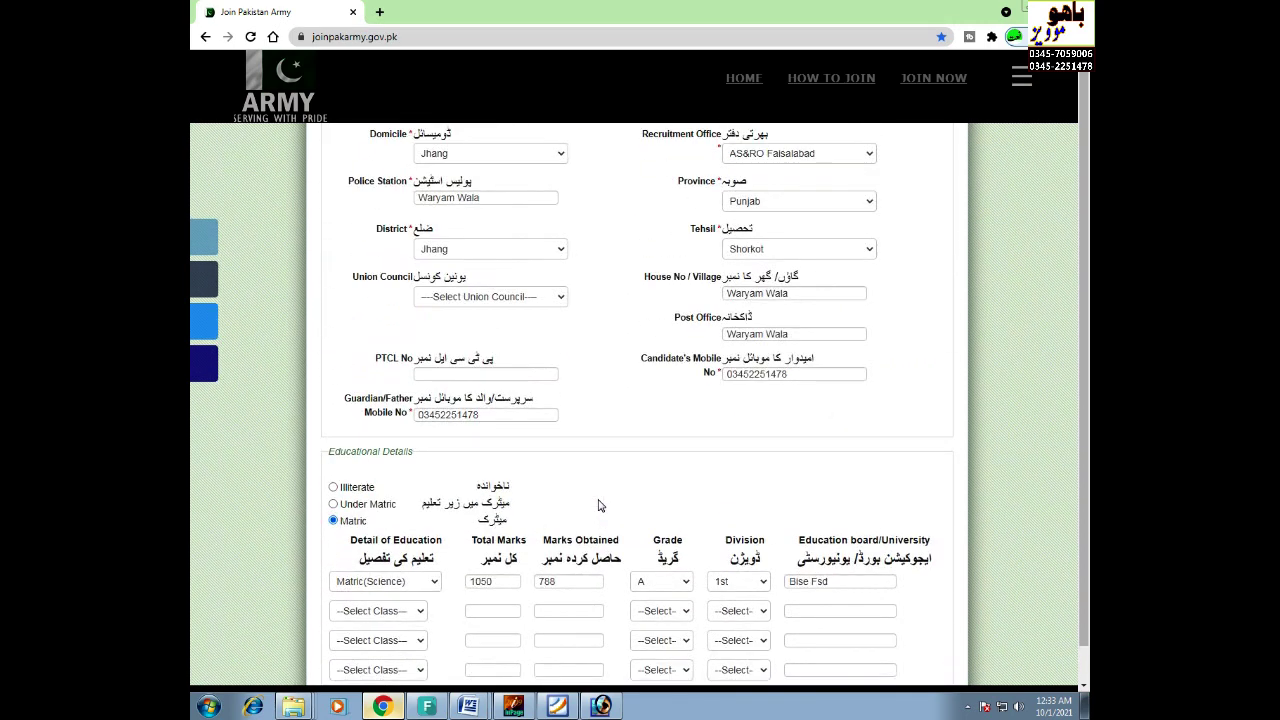